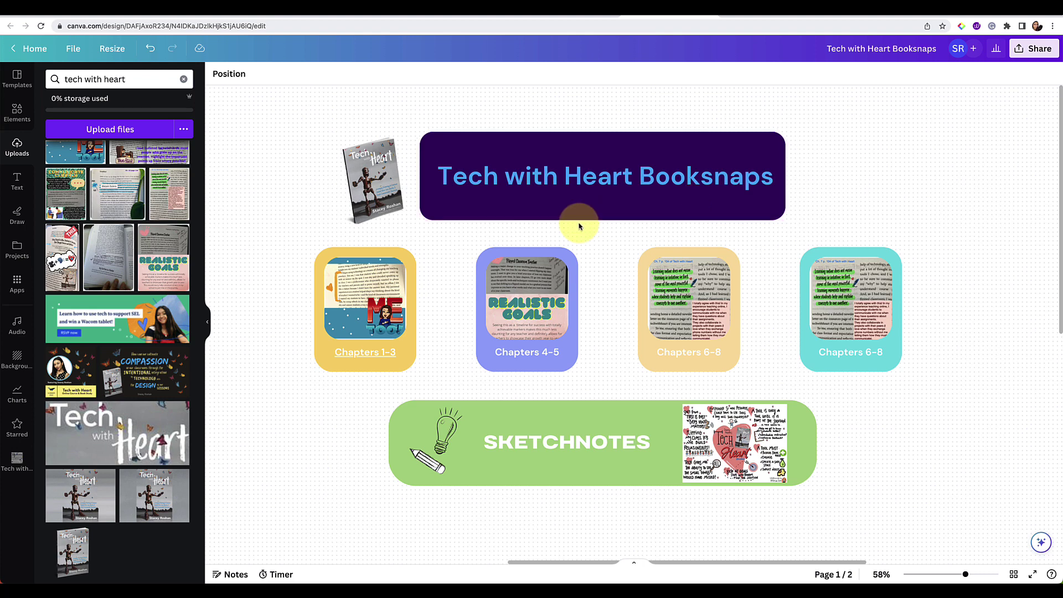
Step: Select the Chapters 1-3 card on the hub page to reveal its link to page 2
left_click(414, 299)
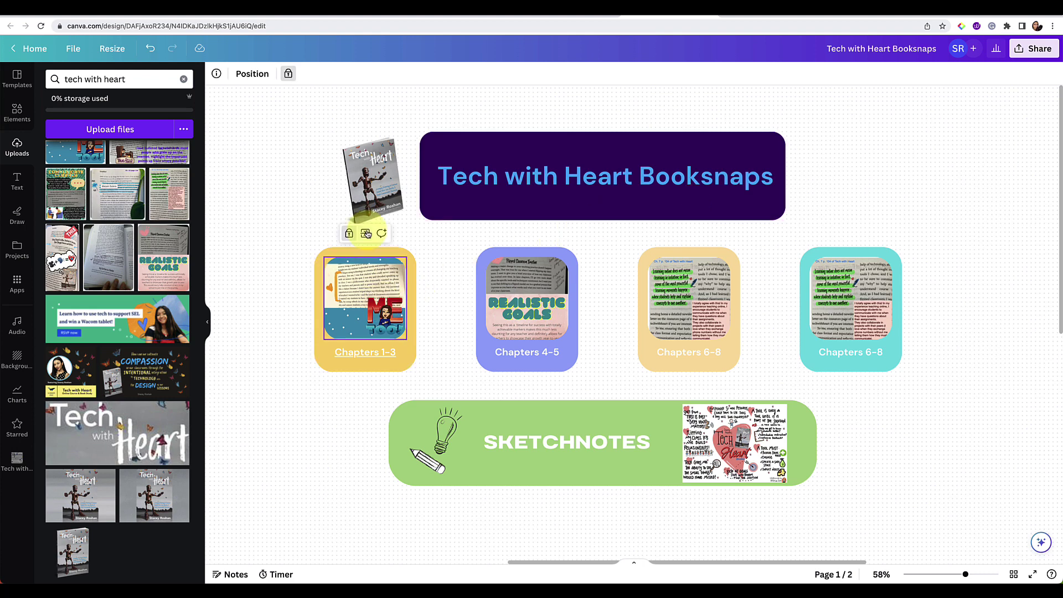
left_click(367, 226)
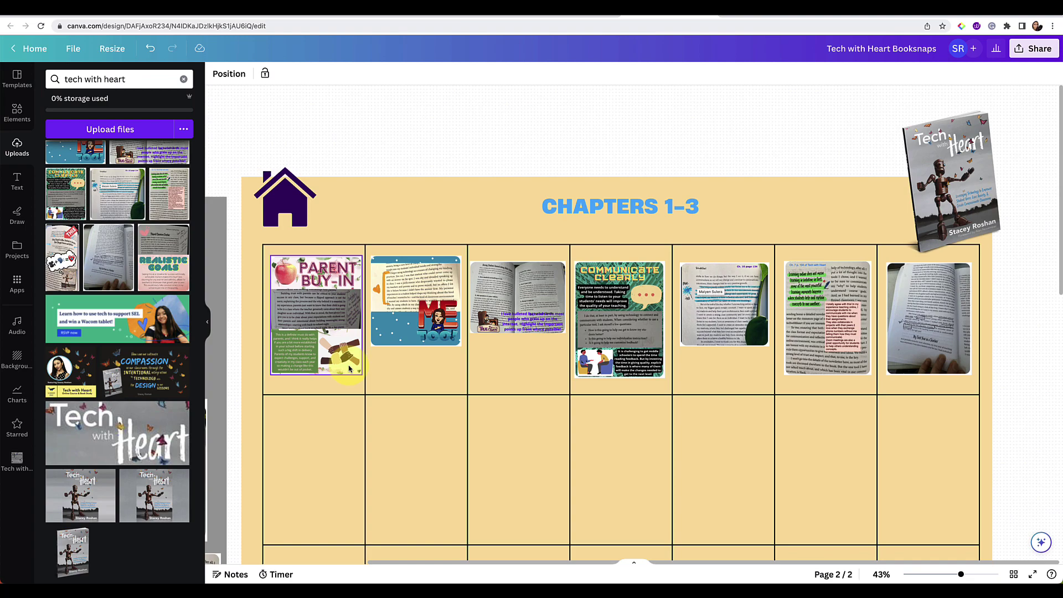
scroll(408, 325, "up", 5)
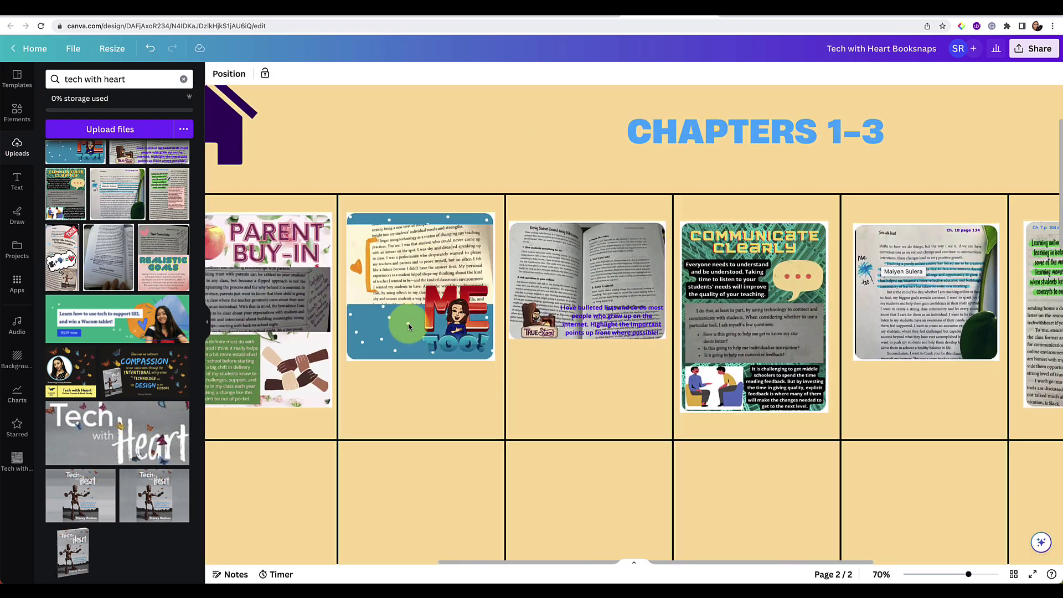
scroll(408, 325, "up", 3)
scroll(472, 339, "right", 10)
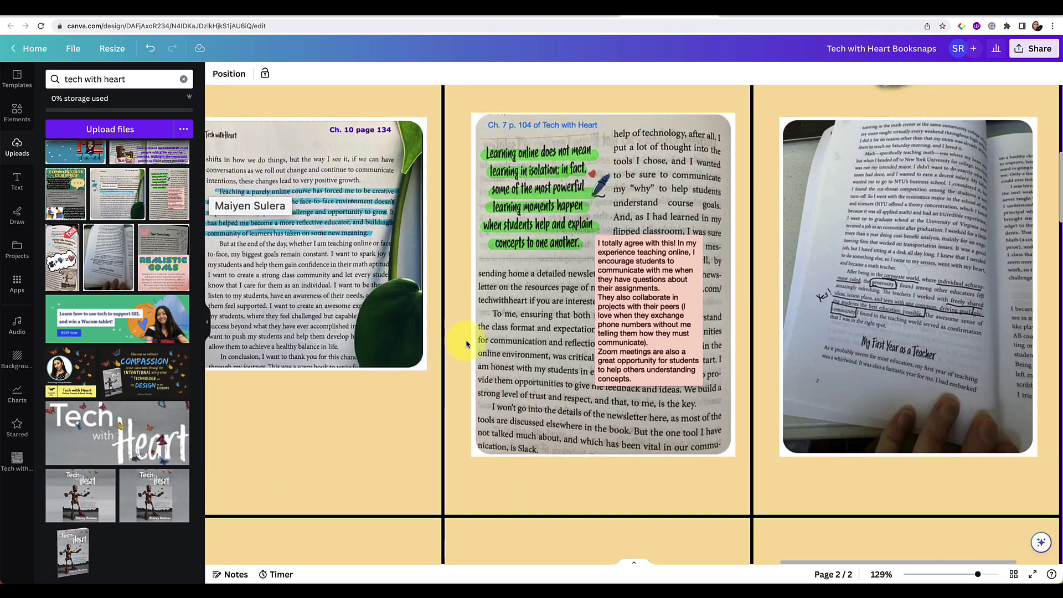
scroll(711, 338, "right", 2)
left_click(712, 336)
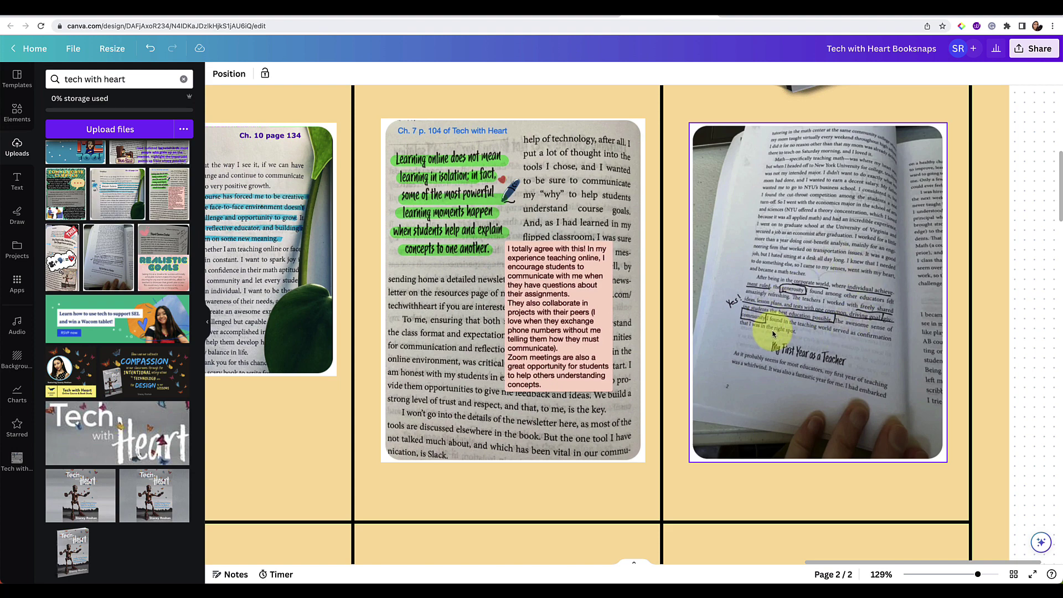
left_click(564, 319)
scroll(564, 318, "left", 2)
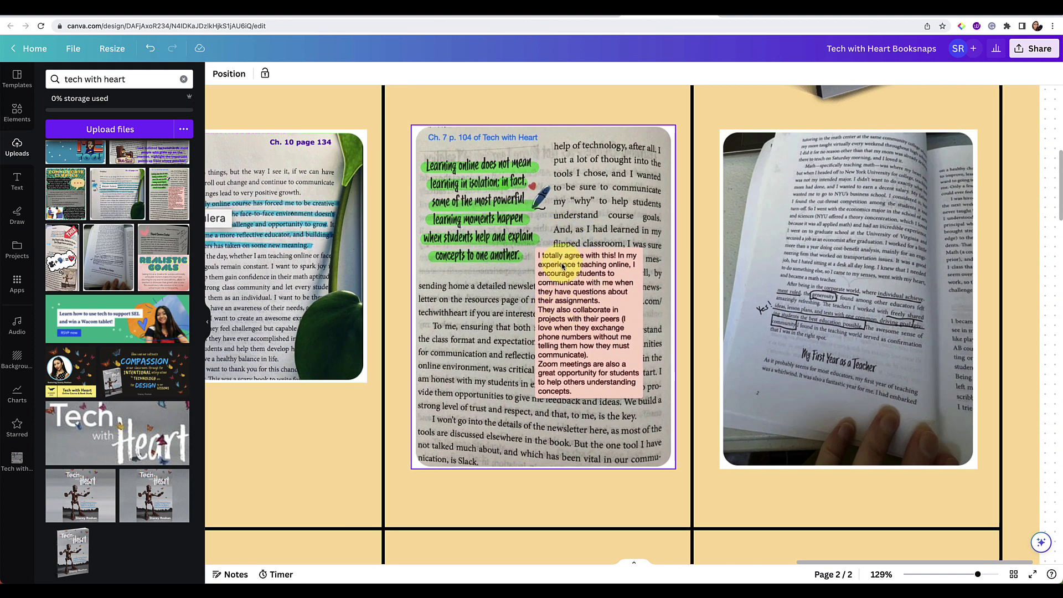
scroll(562, 267, "left", 10)
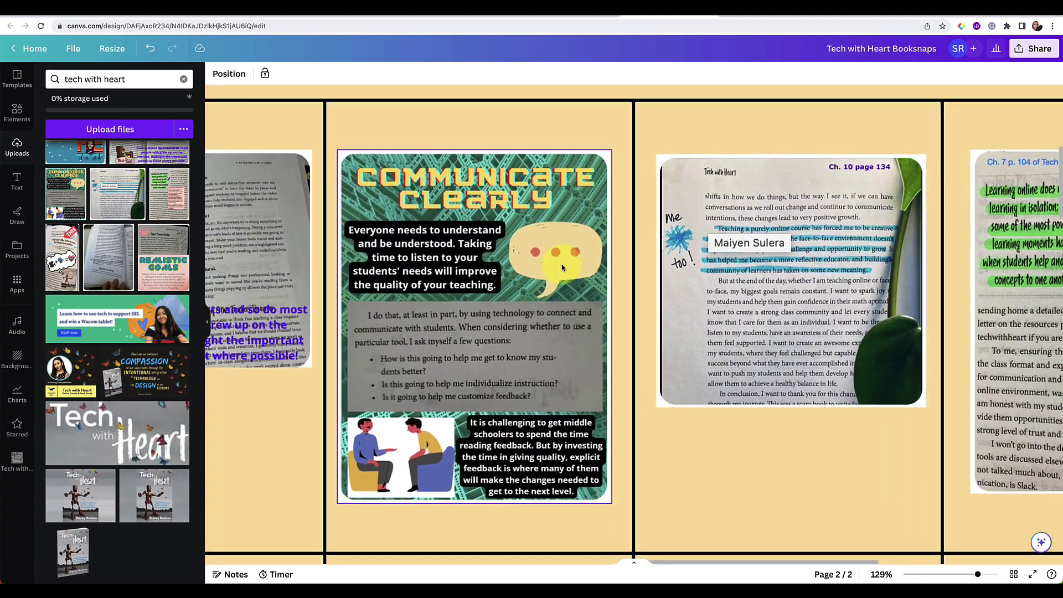
scroll(562, 267, "left", 5)
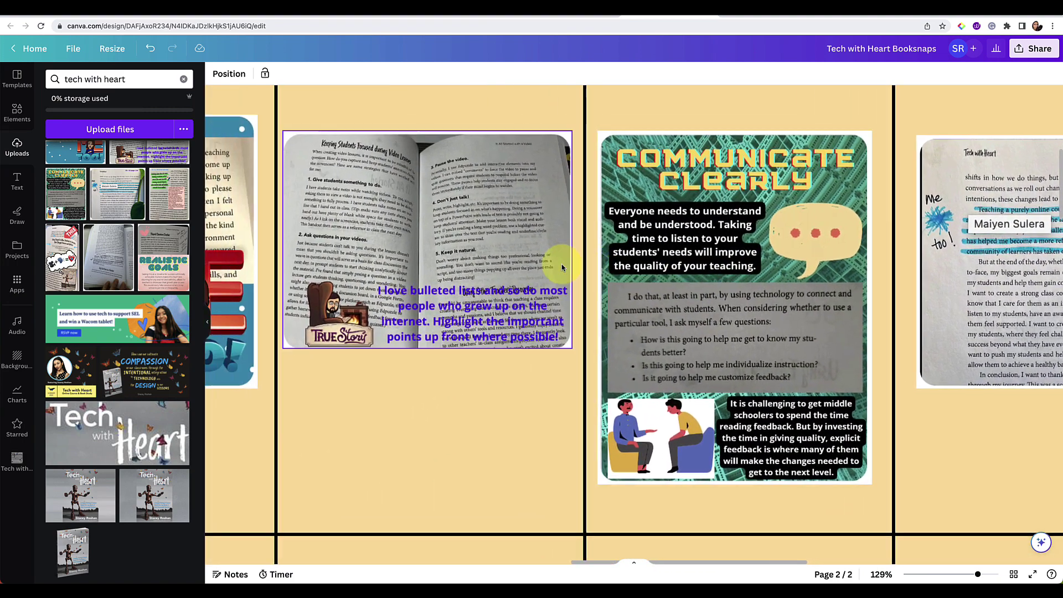
scroll(563, 267, "left", 5)
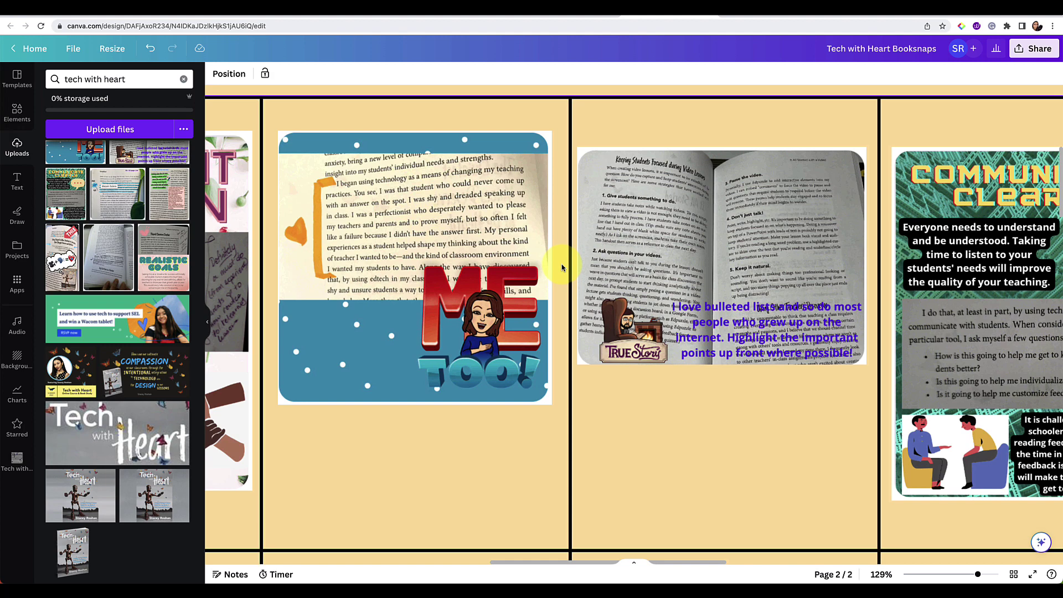
scroll(561, 268, "left", 5)
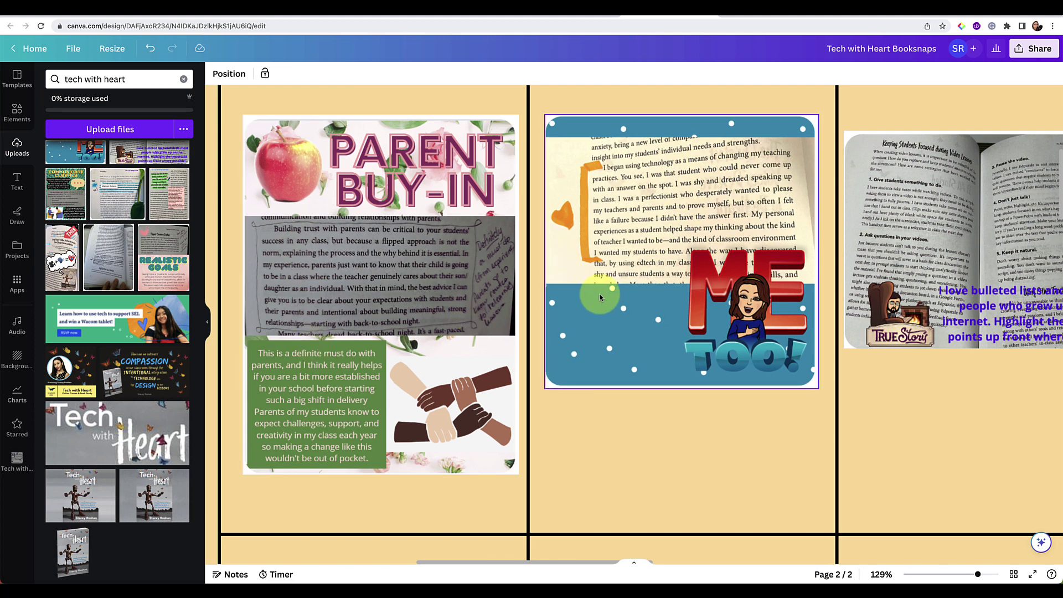
scroll(600, 297, "right", 2)
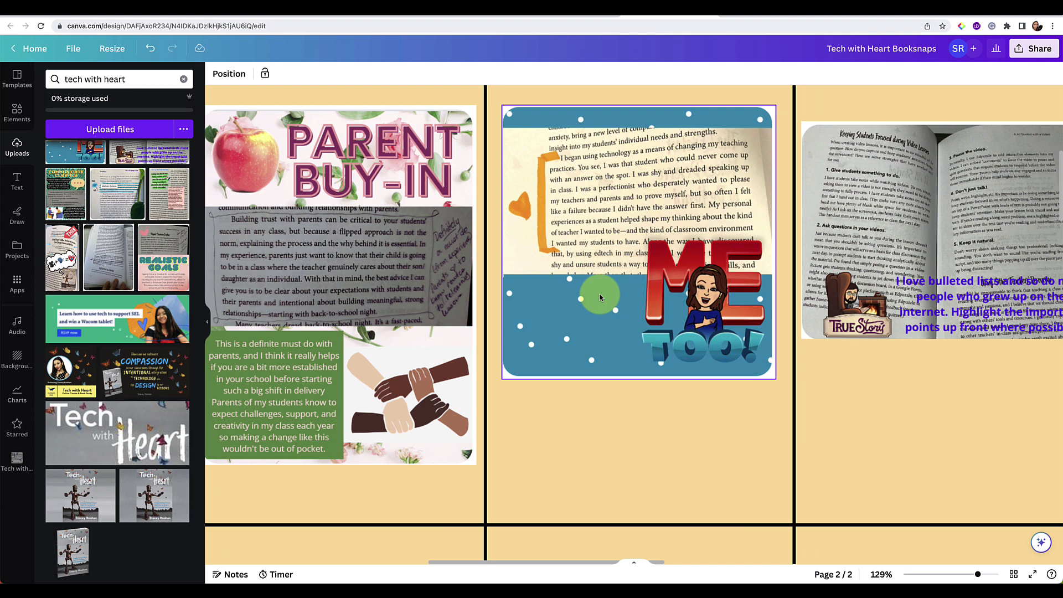
scroll(599, 297, "left", 2)
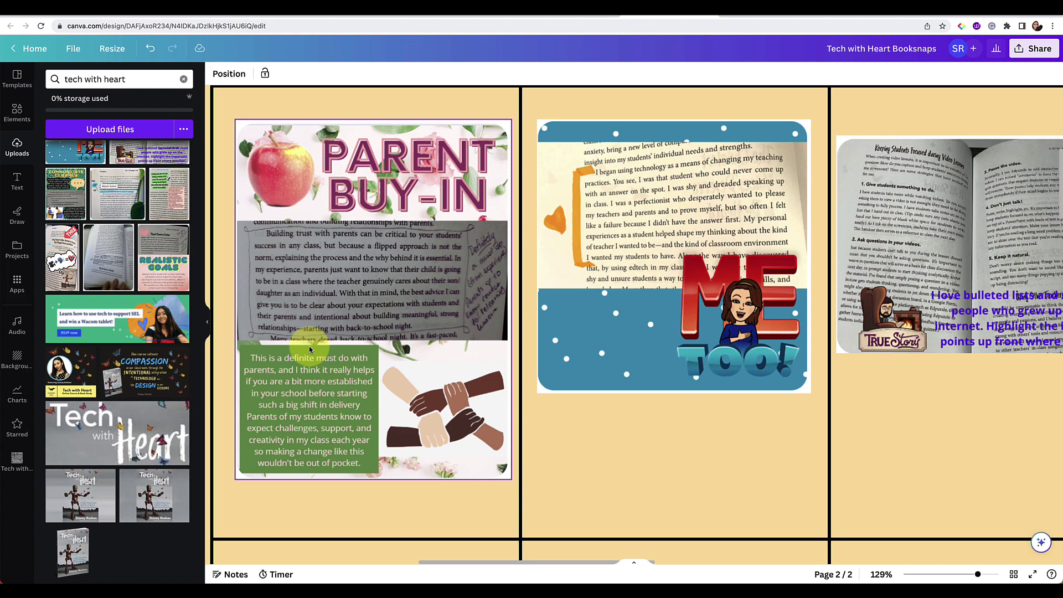
Step: Collapse the Uploads panel and scroll across the Chapters 1-3 booksnap images
left_click(207, 321)
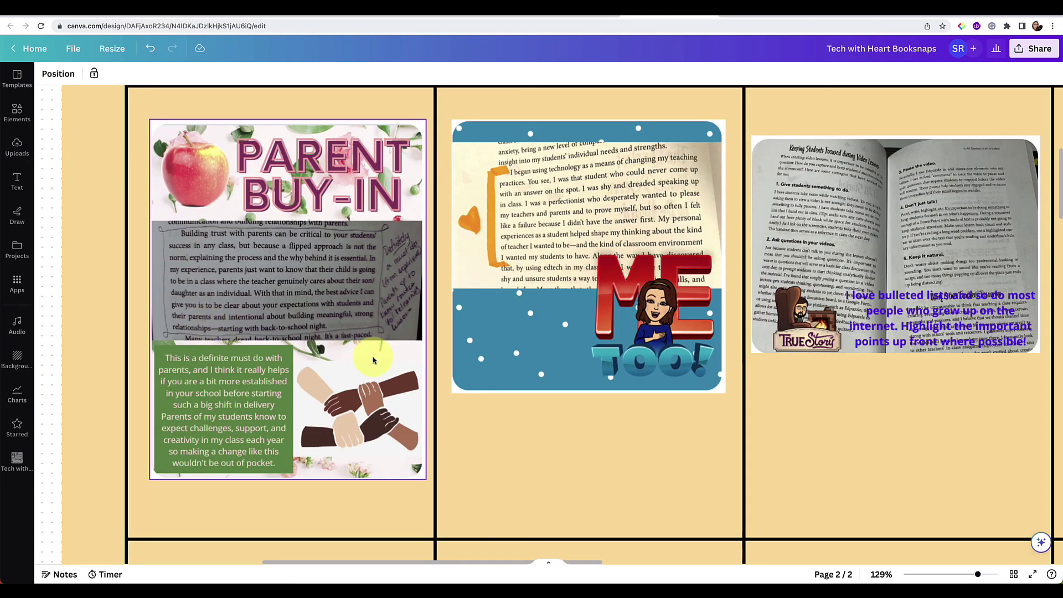
scroll(372, 360, "right", 6)
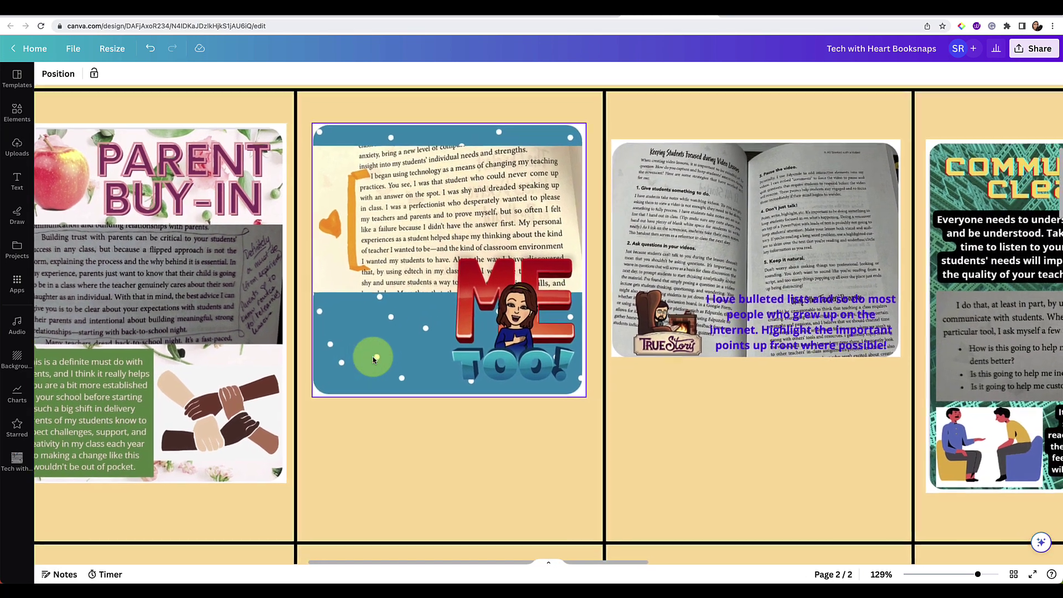
scroll(373, 360, "right", 7)
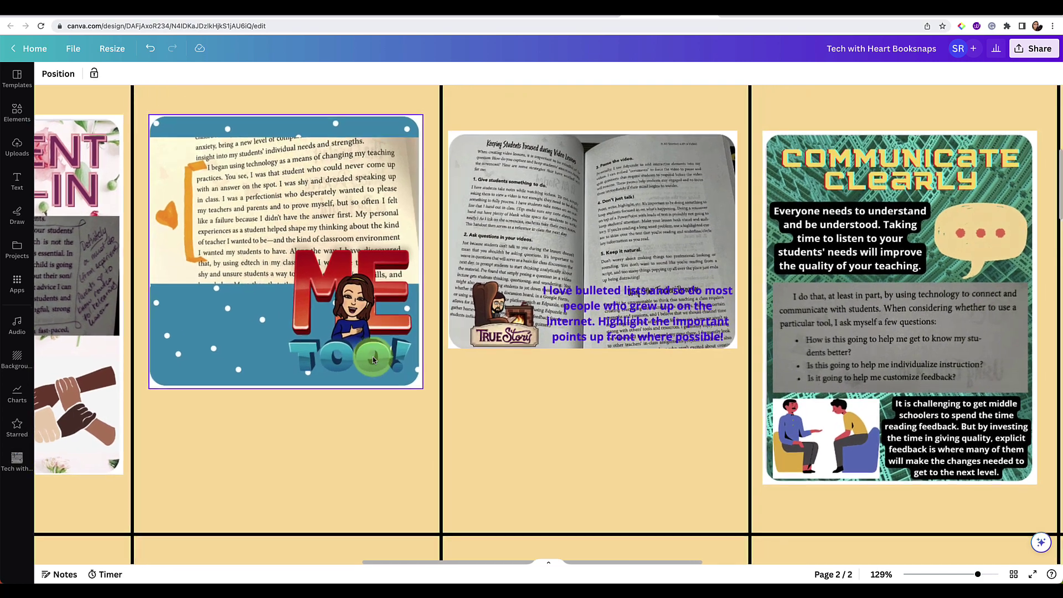
scroll(372, 360, "right", 5)
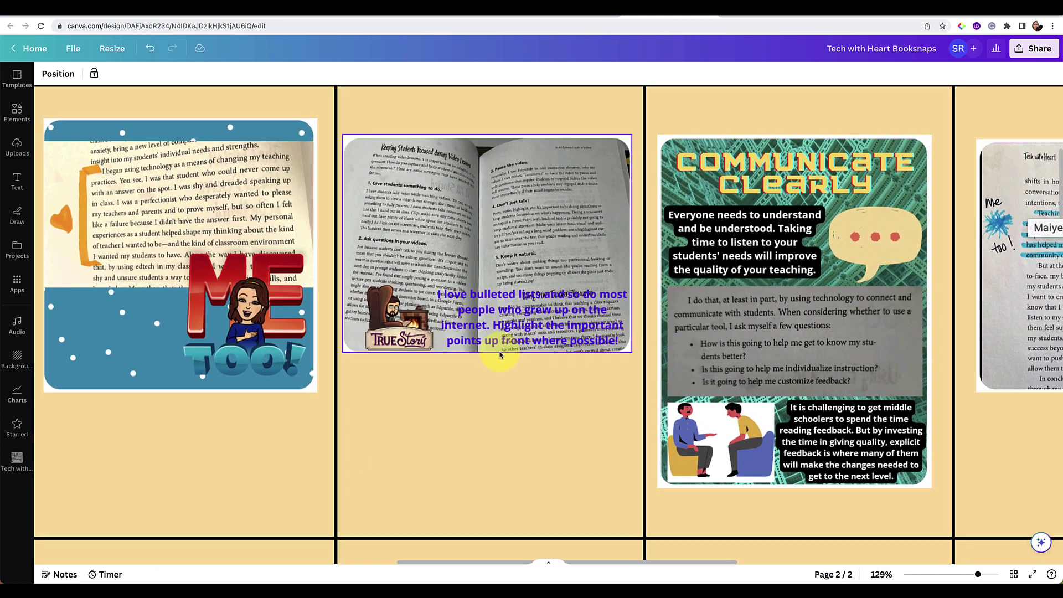
scroll(500, 354, "right", 3)
scroll(499, 354, "left", 3)
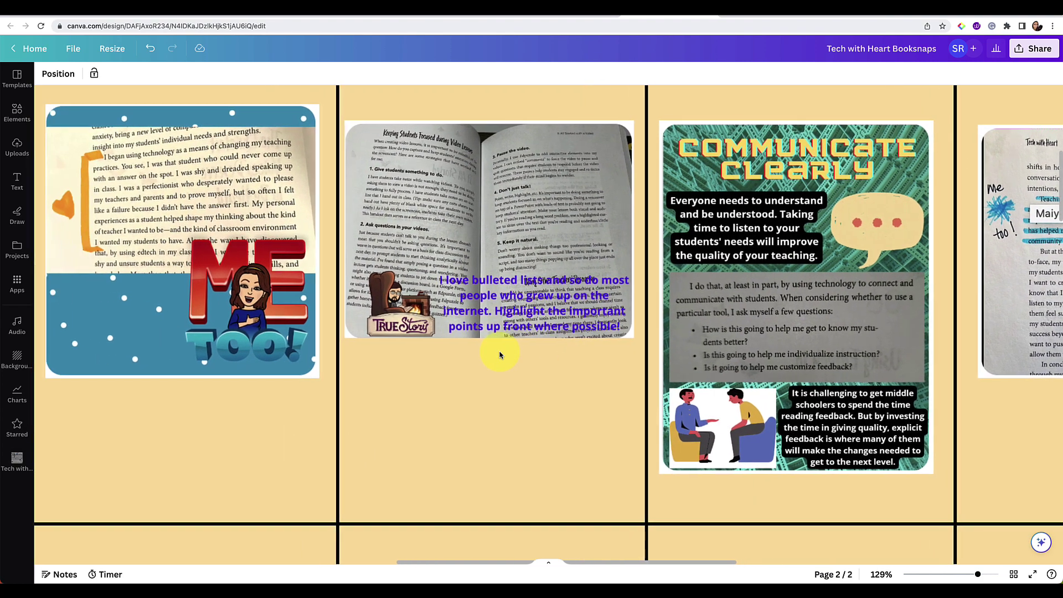
scroll(500, 355, "right", 3)
scroll(500, 355, "right", 9)
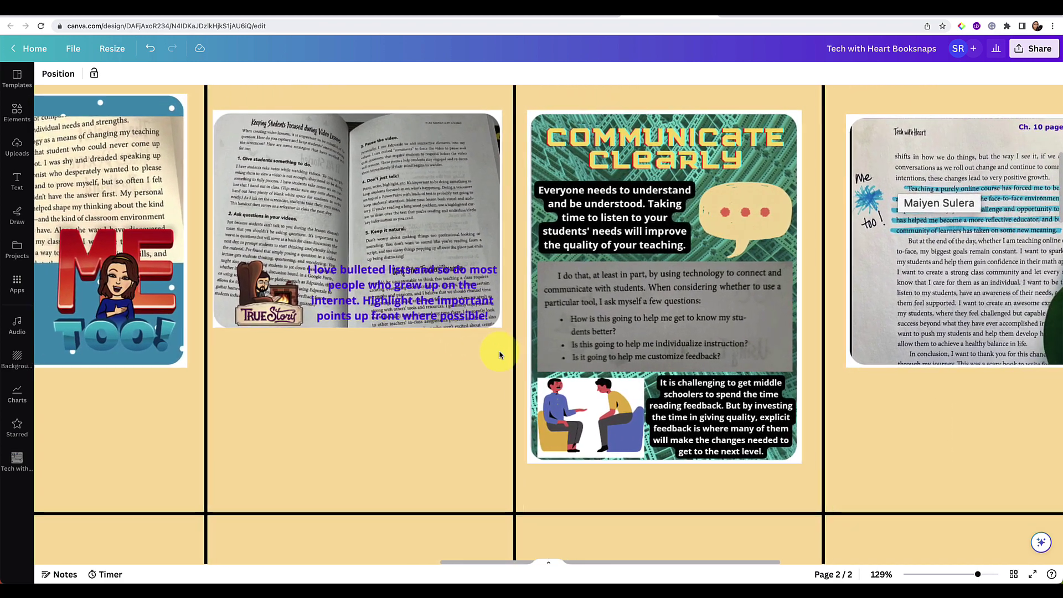
scroll(500, 355, "right", 15)
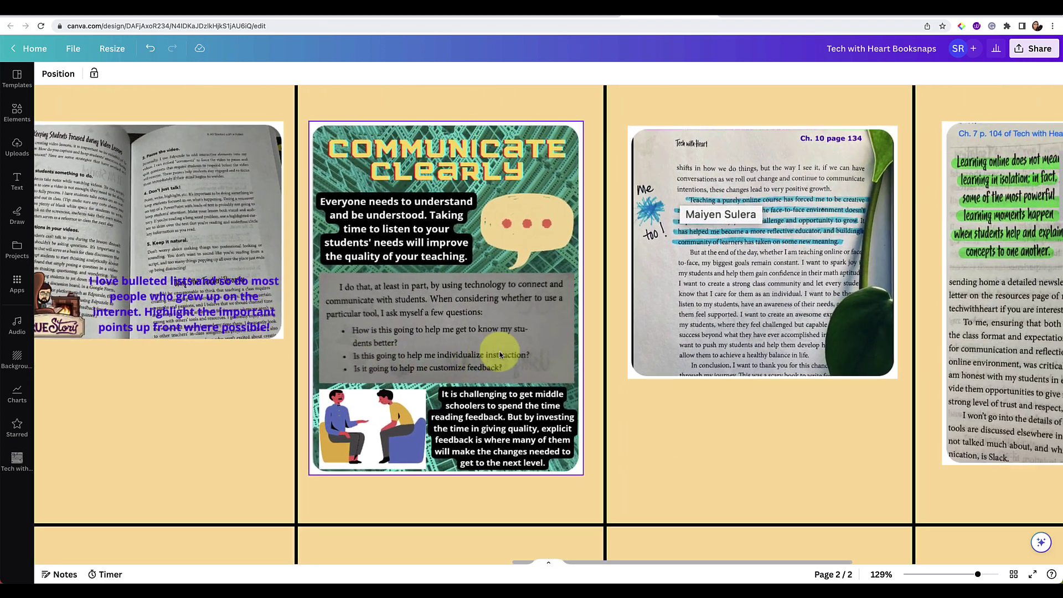
scroll(500, 354, "right", 7)
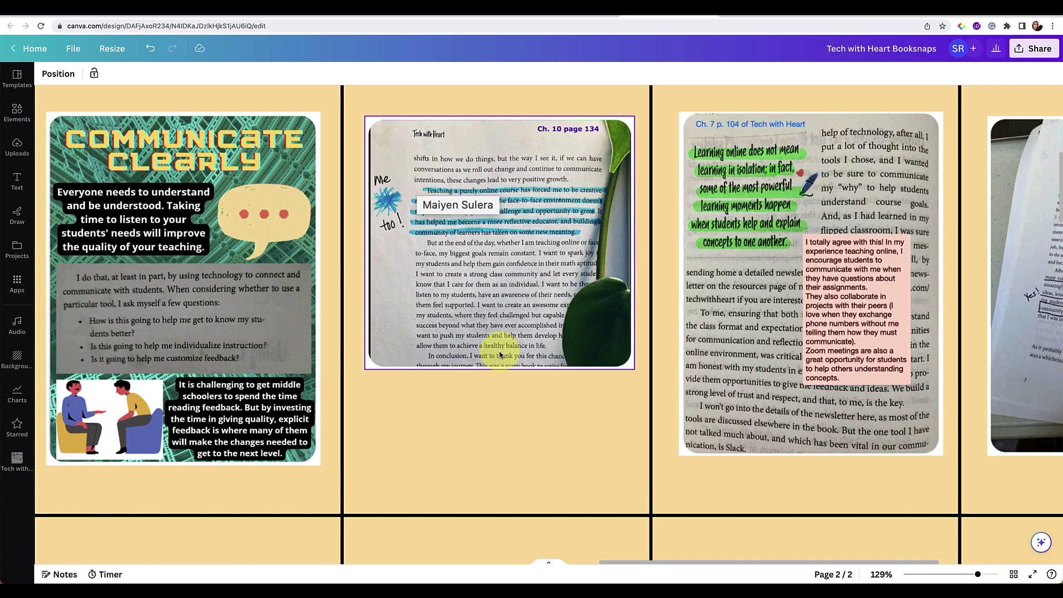
scroll(499, 355, "right", 5)
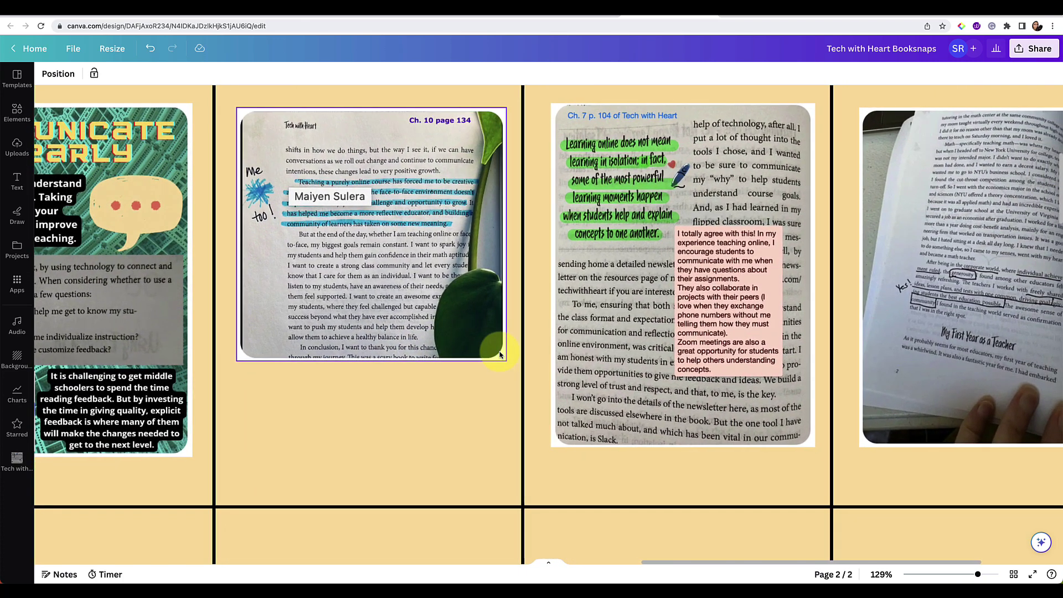
scroll(500, 354, "right", 4)
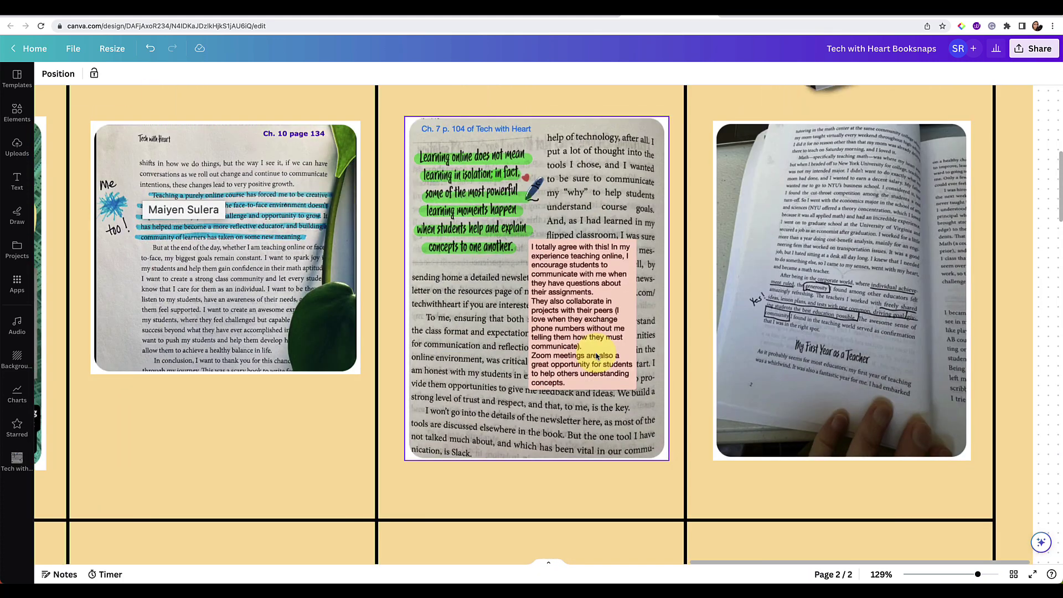
scroll(597, 356, "right", 1)
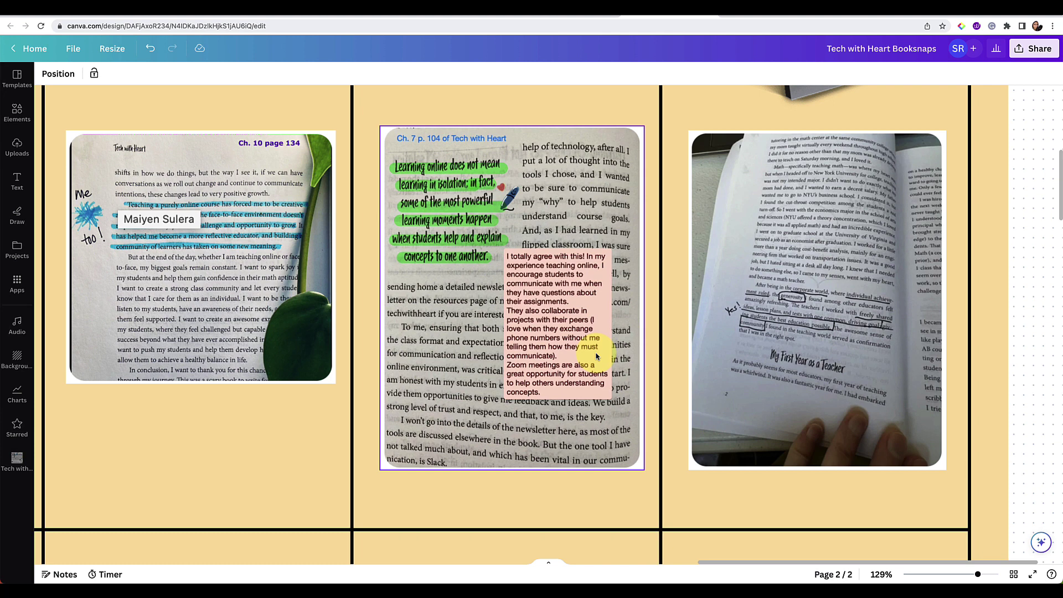
scroll(597, 356, "down", 1)
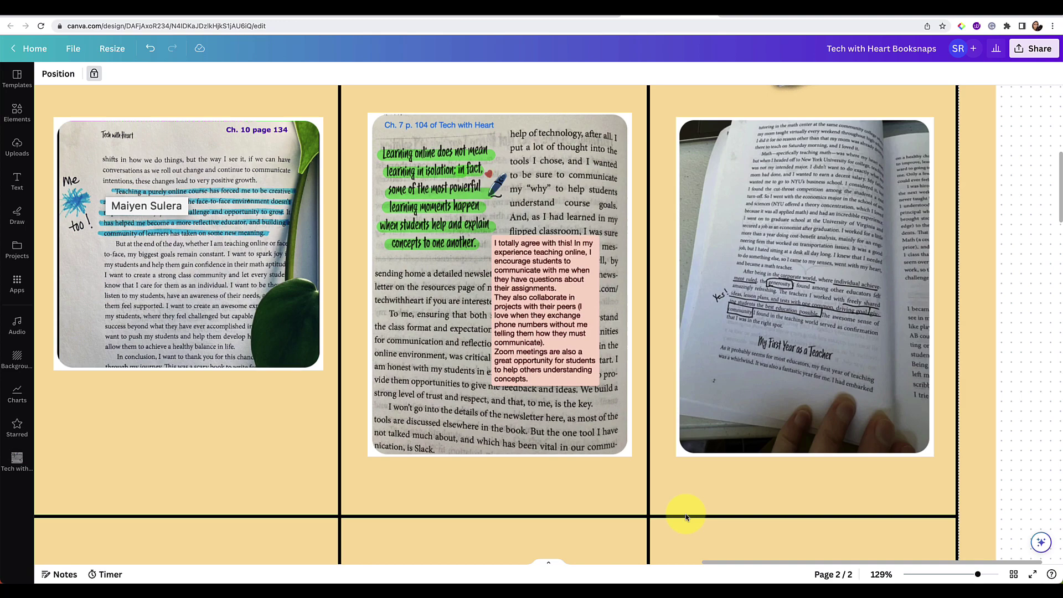
Step: Scroll around the whiteboard and select the Communicate Clearly booksnap
scroll(685, 516, "up", 1)
scroll(685, 517, "down", 6)
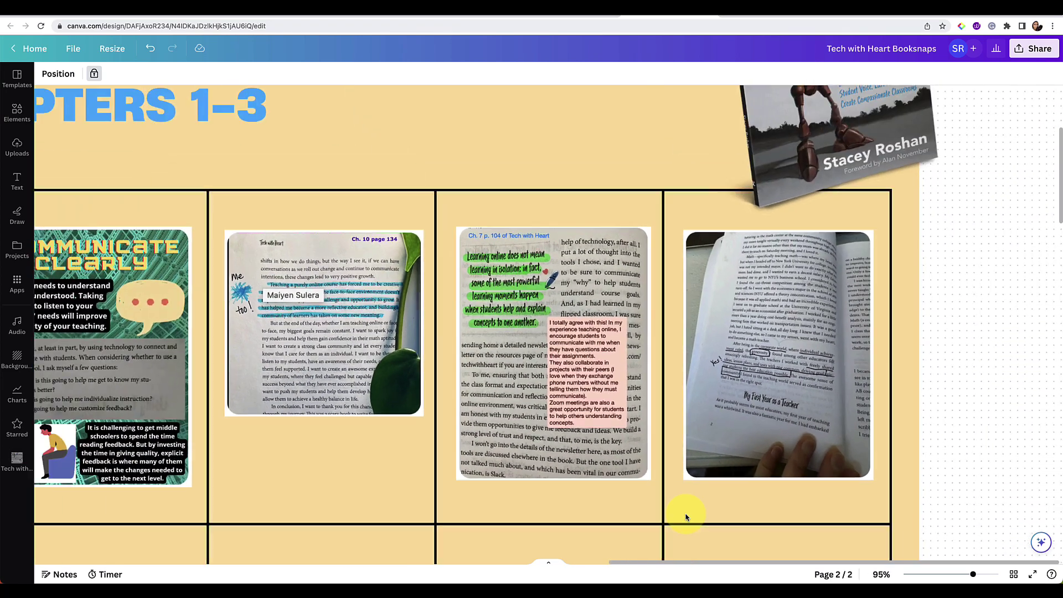
scroll(499, 479, "left", 4)
scroll(499, 479, "down", 1)
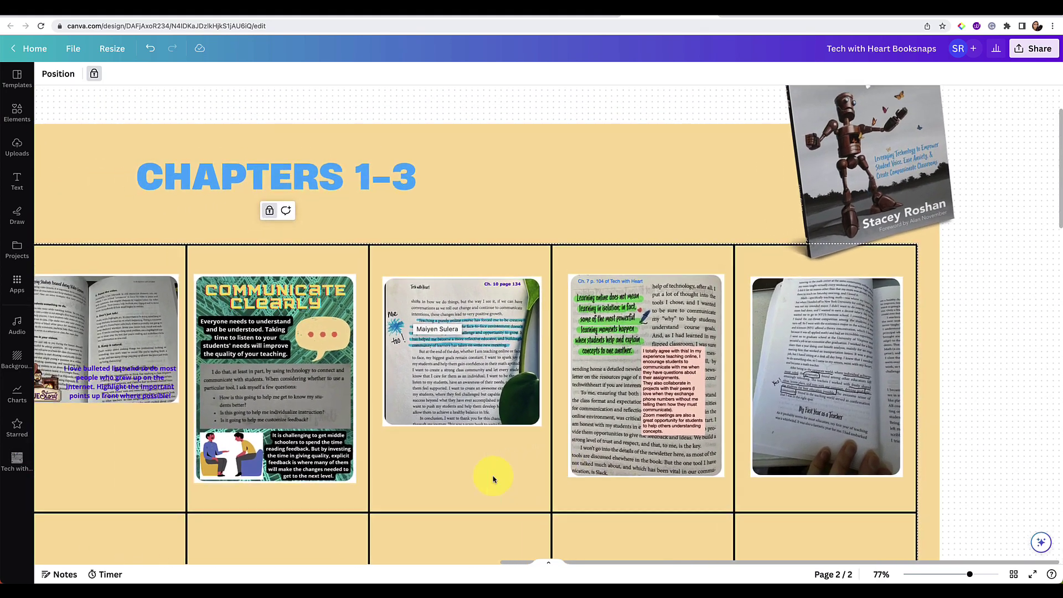
scroll(495, 479, "down", 3)
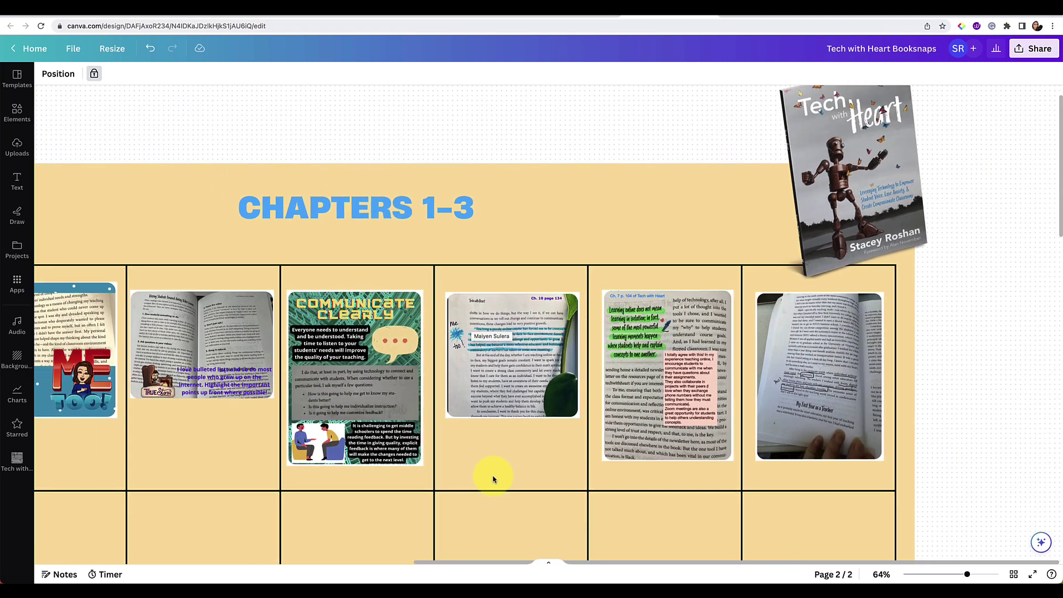
scroll(495, 479, "left", 3)
scroll(494, 480, "down", 1)
scroll(494, 480, "up", 2)
scroll(494, 480, "left", 1)
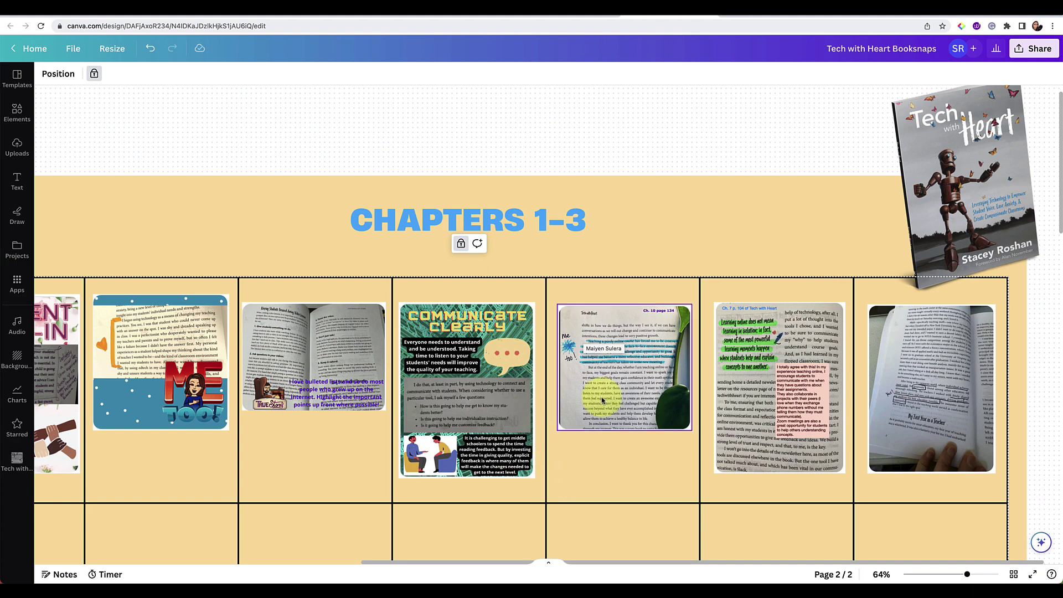
left_click(467, 438)
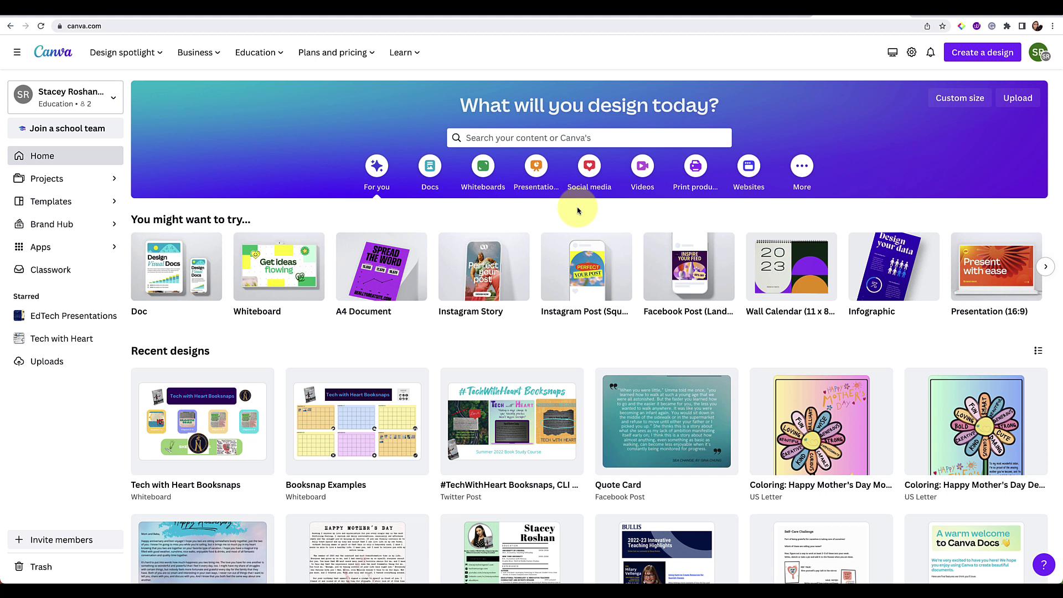
Step: Create a custom-size blank design 4 in wide by 6 in tall
left_click(956, 100)
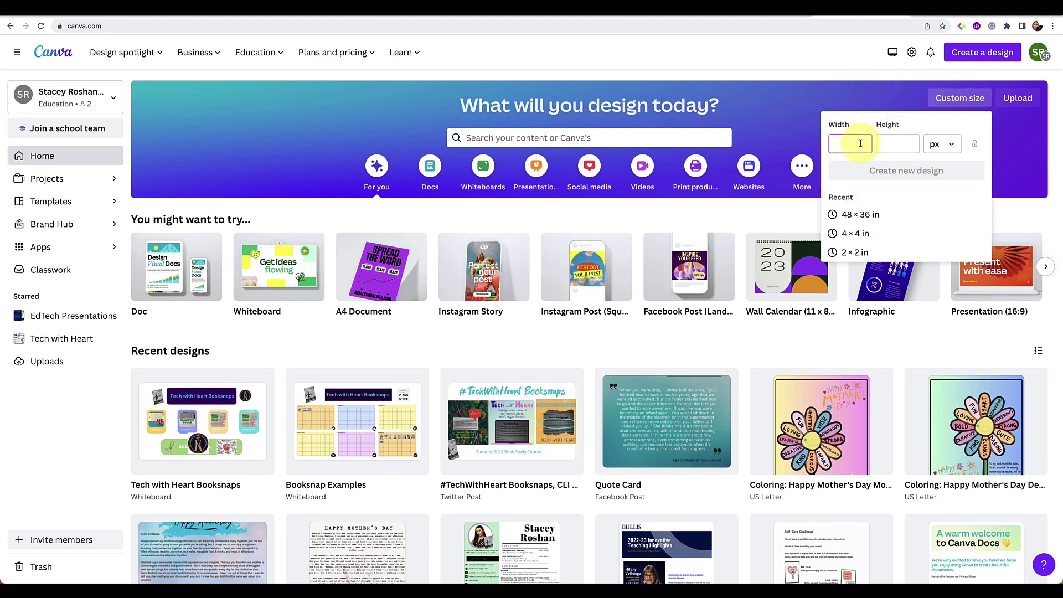
type("4")
left_click(951, 143)
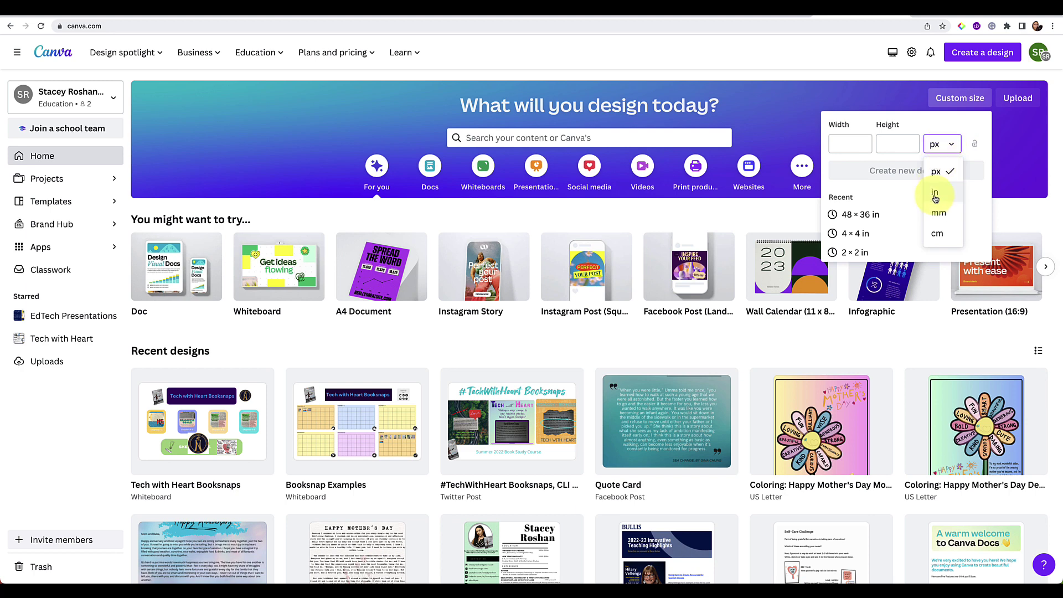
left_click(934, 191)
left_click(896, 144)
type("6")
left_click(897, 170)
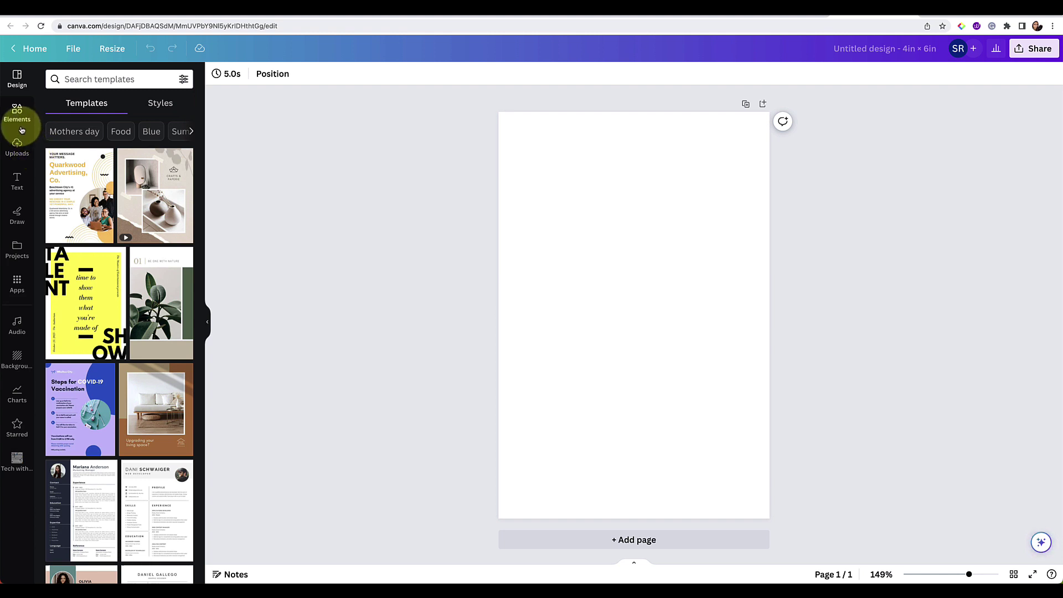
Step: Drag Booksnap Exemplar.jpeg from the Desktop into the Uploads panel
left_click(17, 147)
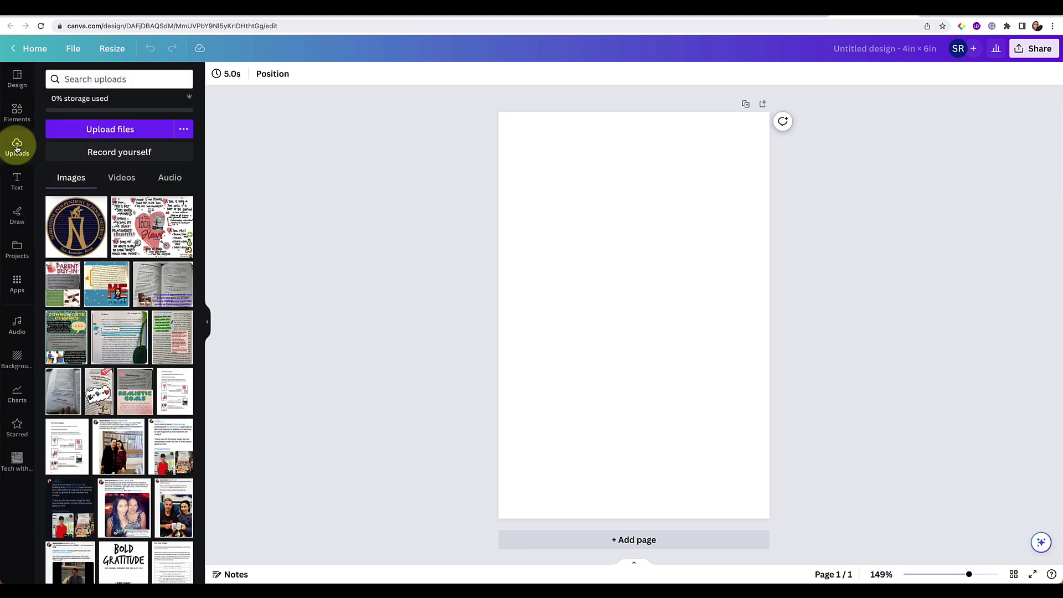
mouse_move(1044, 221)
left_click(1046, 202)
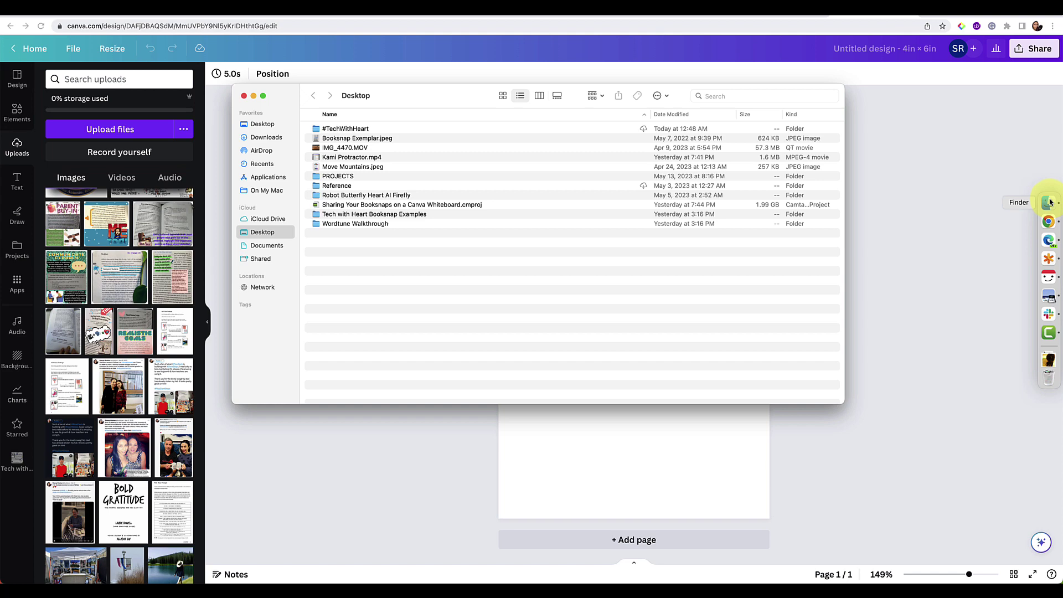
left_click(371, 139)
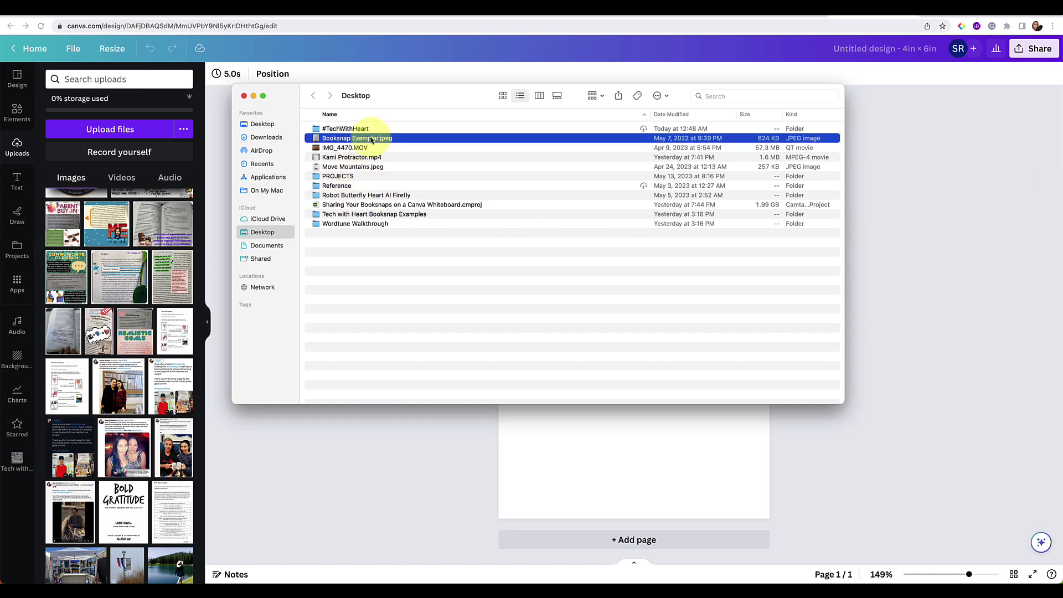
left_click_drag(370, 139, 159, 232)
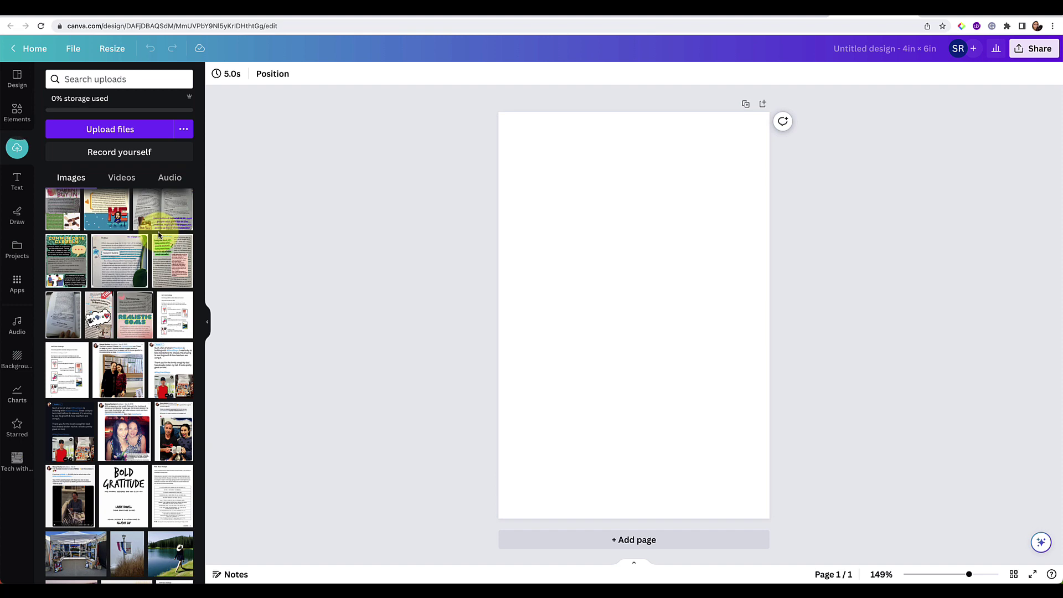
Step: Place the Booksnap Exemplar photo on the page, enlarged to about 3.8 × 5.1 in
left_click(61, 221)
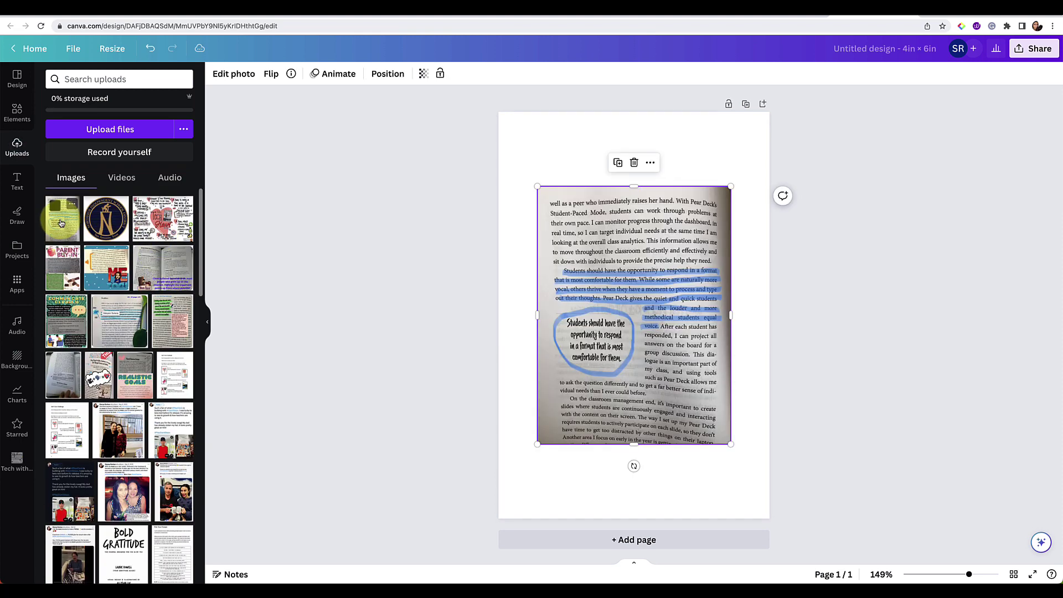
left_click_drag(640, 304, 605, 245)
left_click_drag(696, 390, 775, 466)
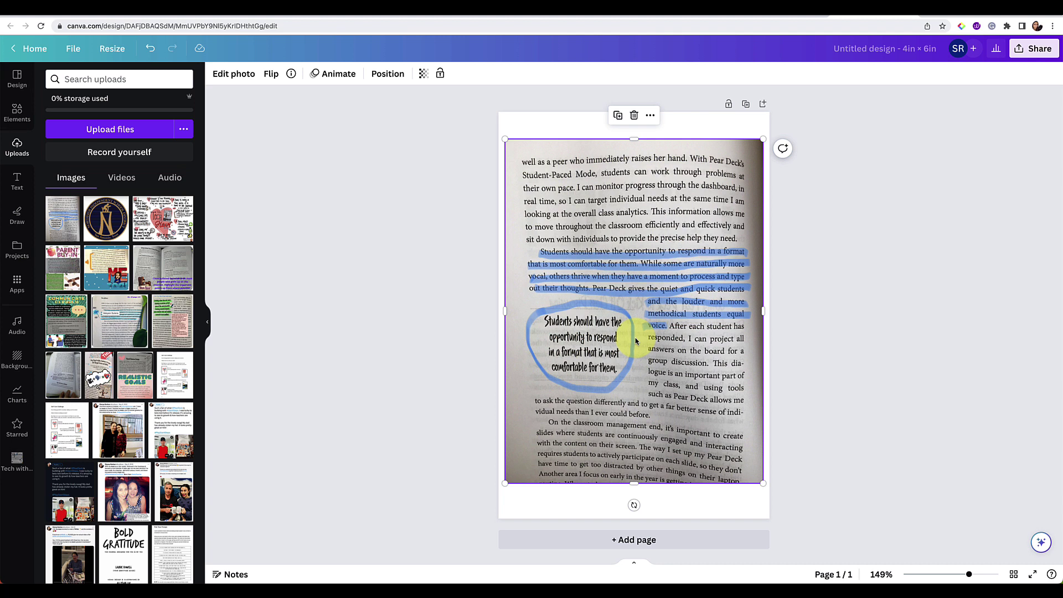
left_click(868, 356)
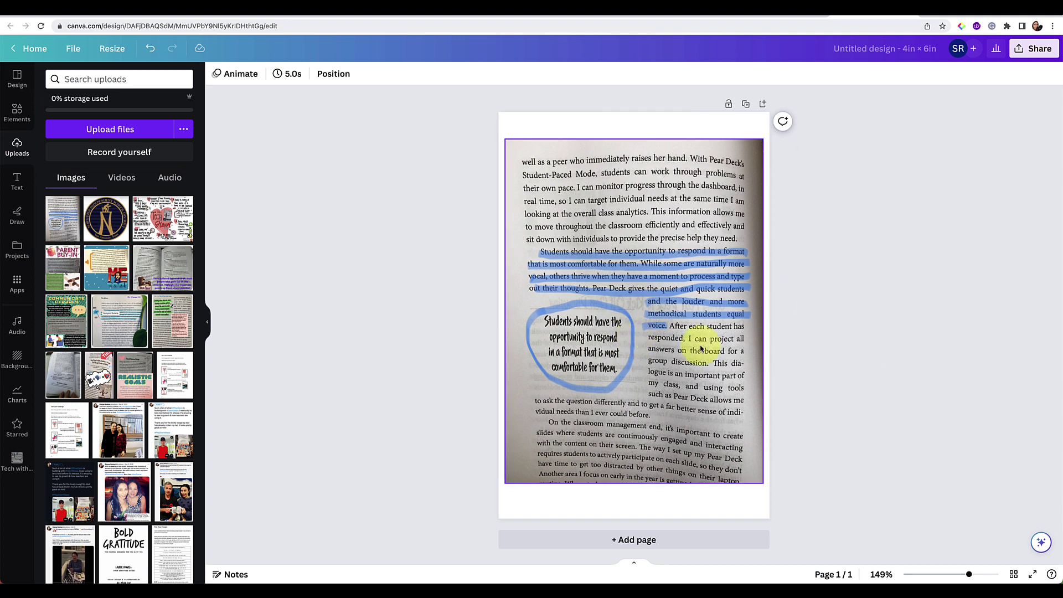
left_click(684, 273)
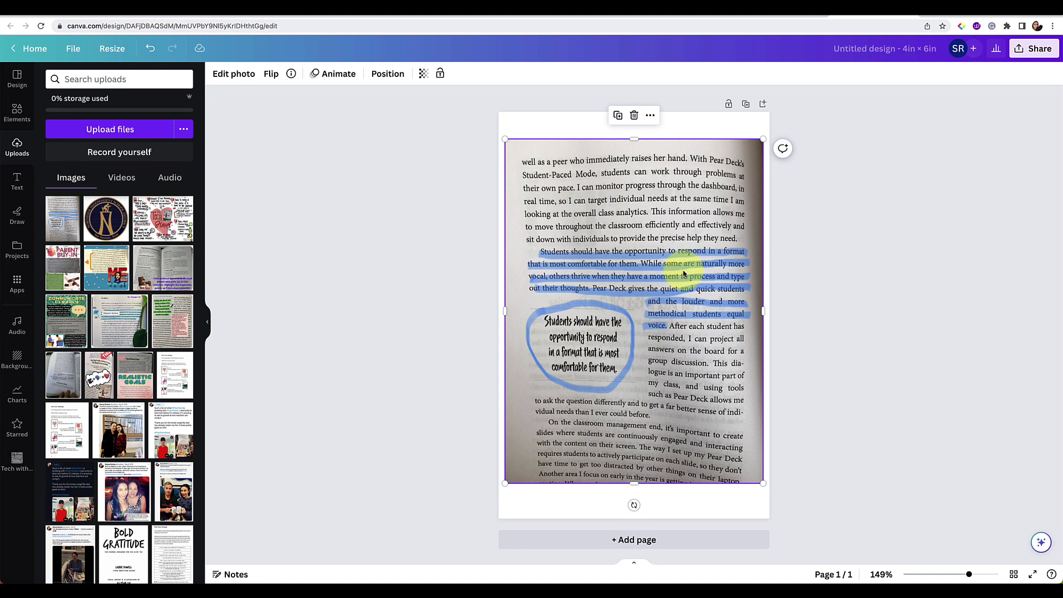
left_click(15, 219)
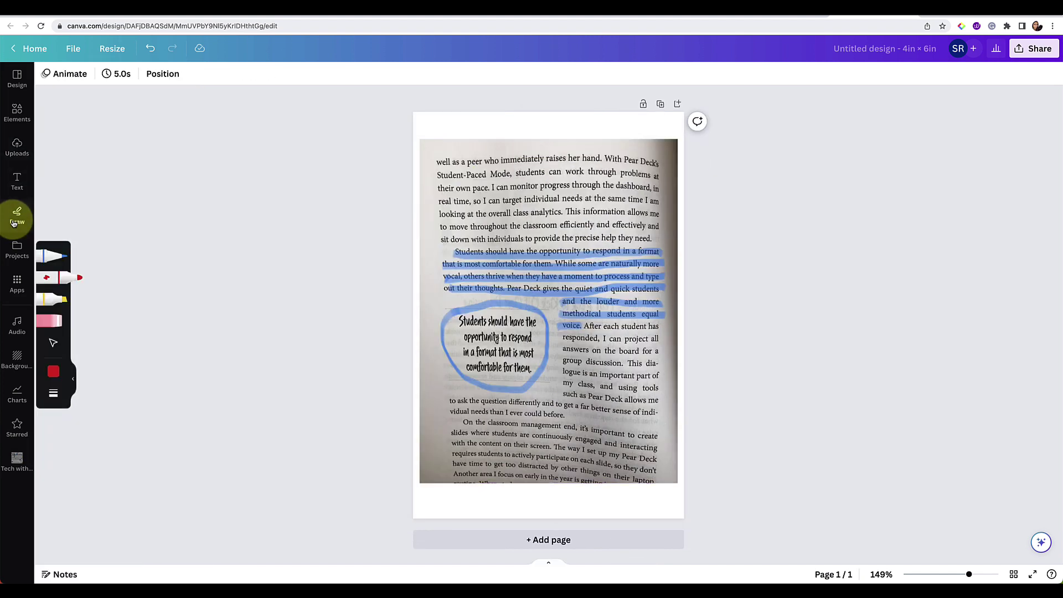
Step: Highlight 'Student-Paced Mode' in yellow and 'progress through the dashboard' in blue #648AB6
left_click(48, 306)
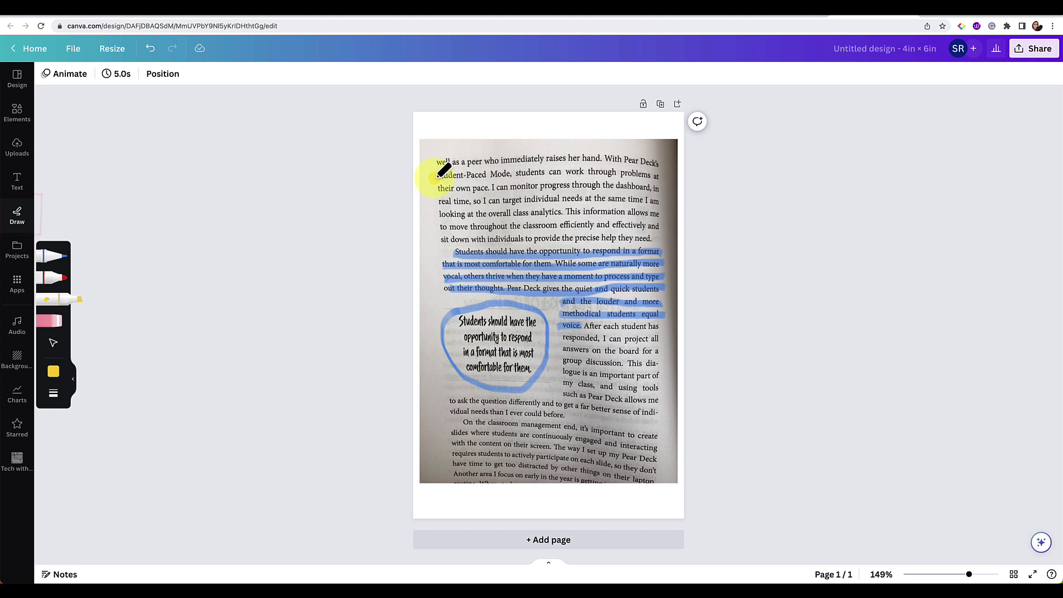
left_click_drag(438, 174, 511, 174)
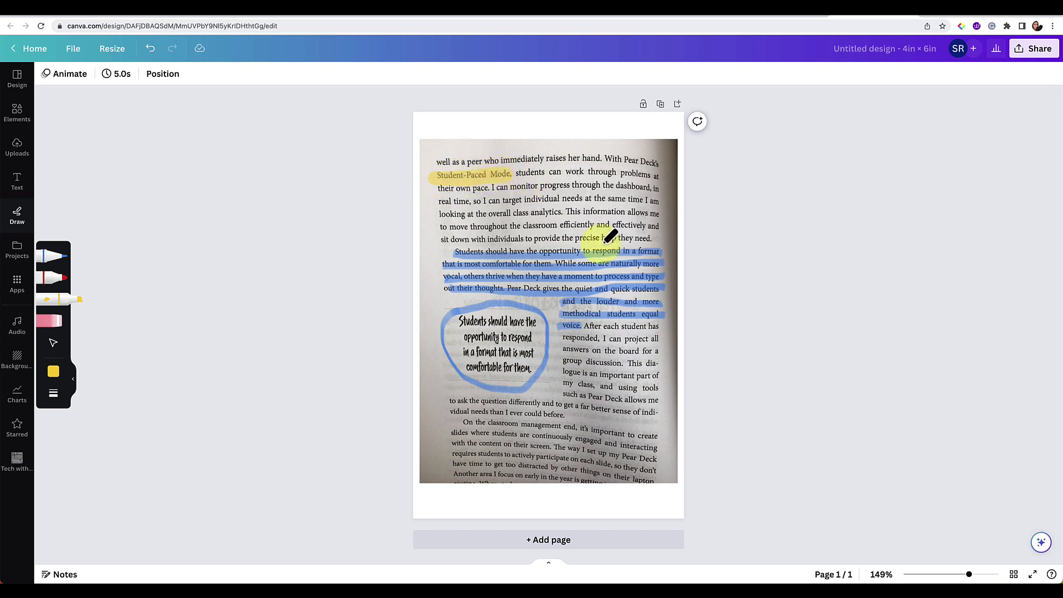
left_click(53, 375)
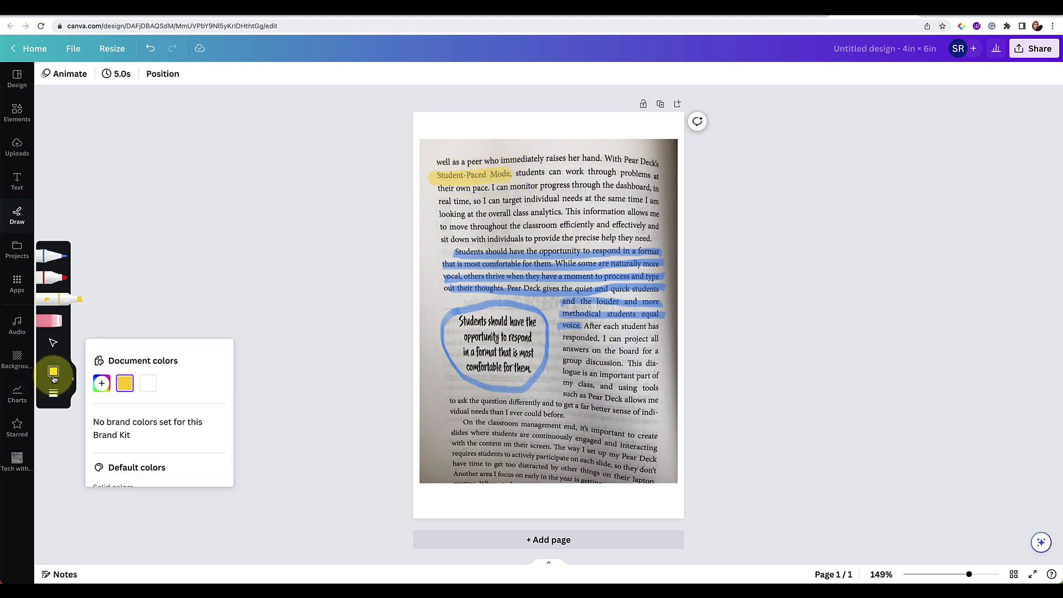
left_click(102, 383)
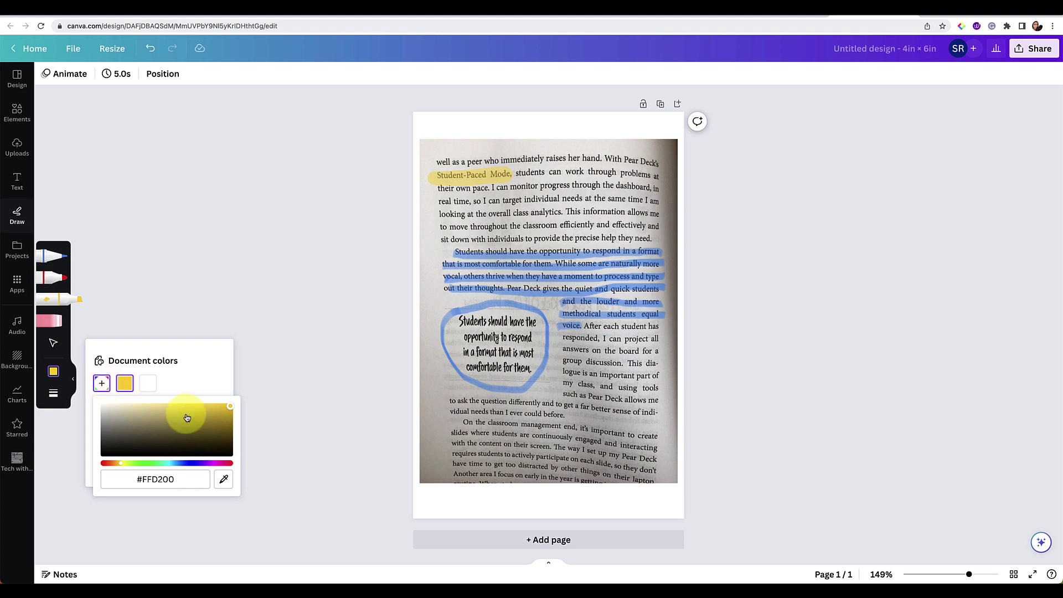
left_click(178, 462)
left_click_drag(230, 406, 160, 418)
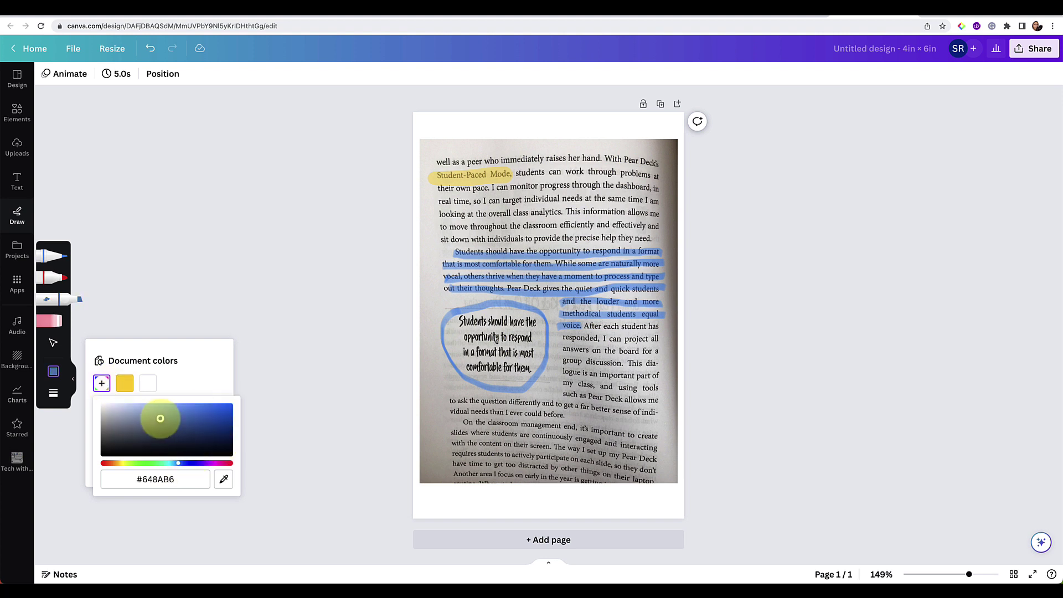
left_click(54, 394)
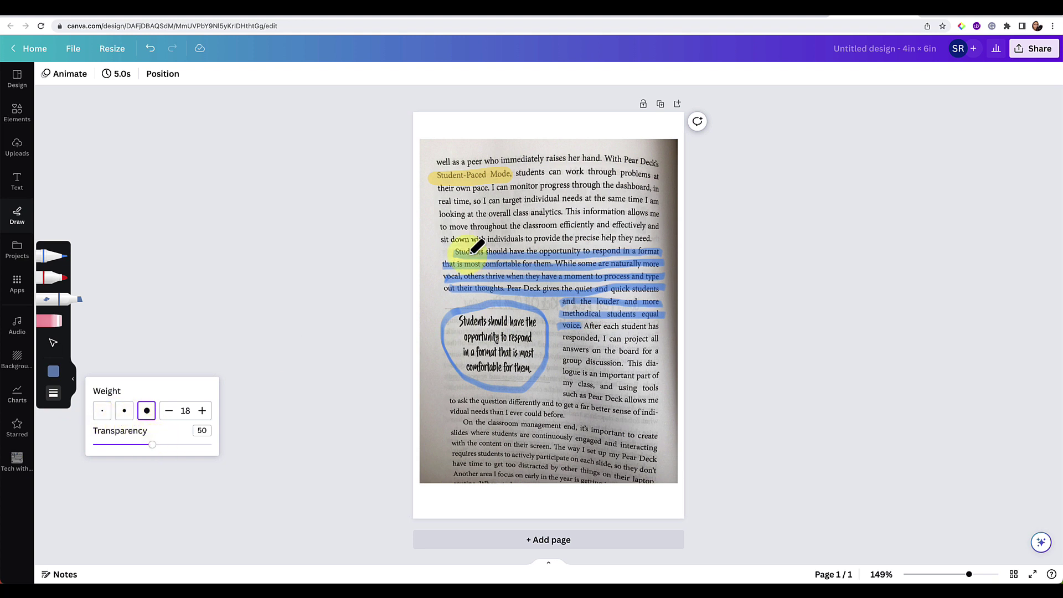
left_click_drag(540, 186, 651, 186)
Step: Lower the blue highlighter transparency to 32 and highlight 'raises her hand'
left_click(53, 392)
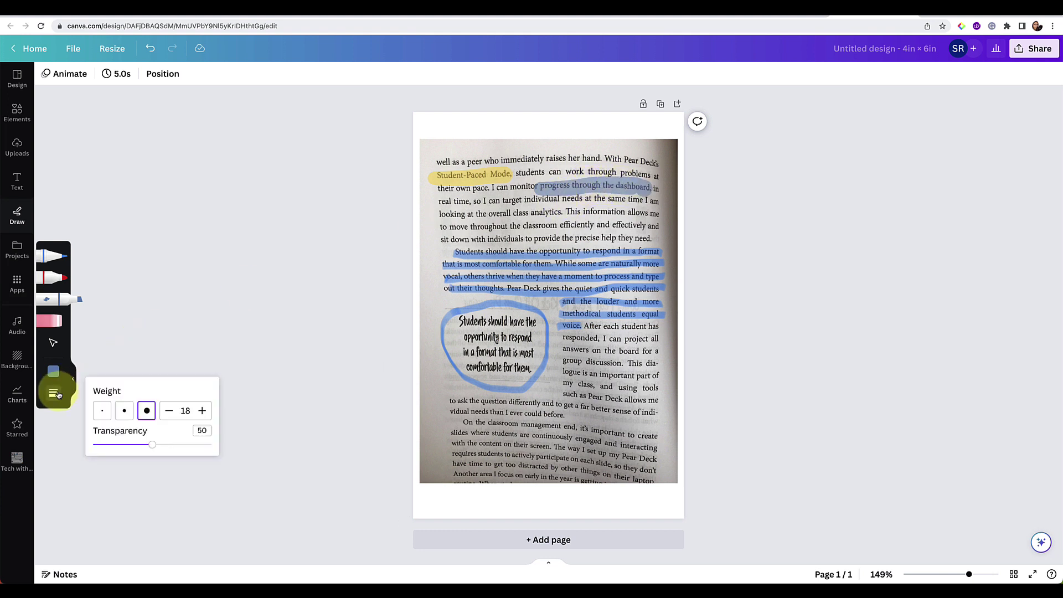
left_click_drag(152, 445, 132, 446)
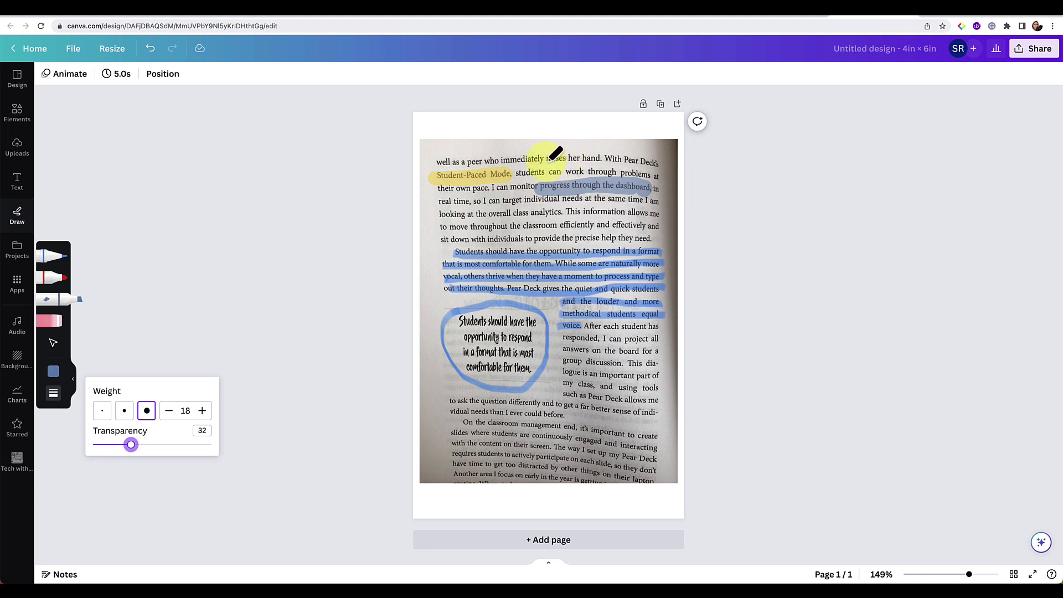
left_click_drag(549, 159, 601, 159)
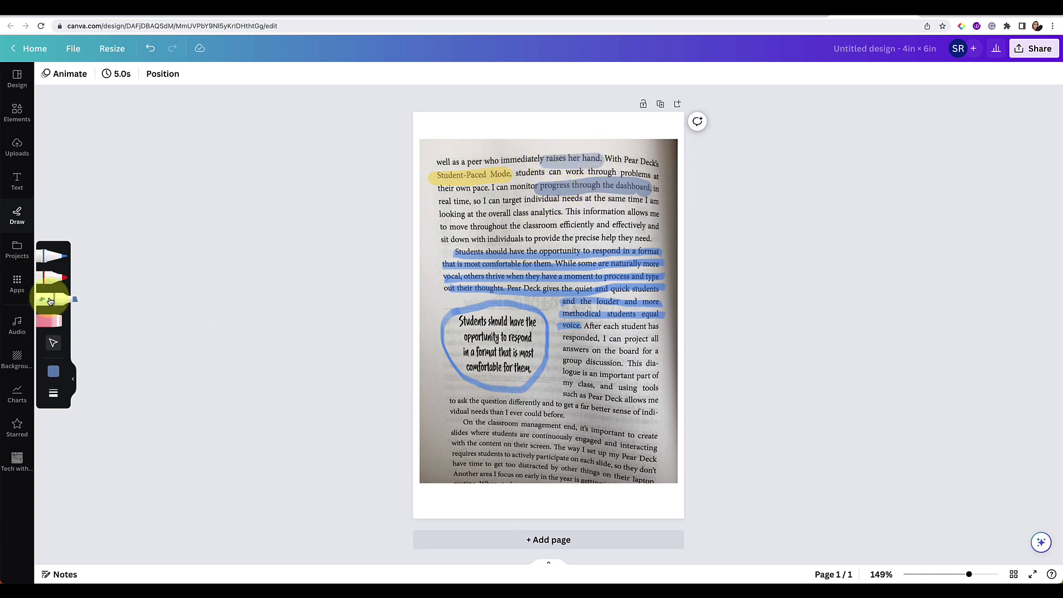
Step: Highlight 'group discussion' in red #D40B0B with weight 18 and transparency 32
left_click(53, 370)
left_click(102, 385)
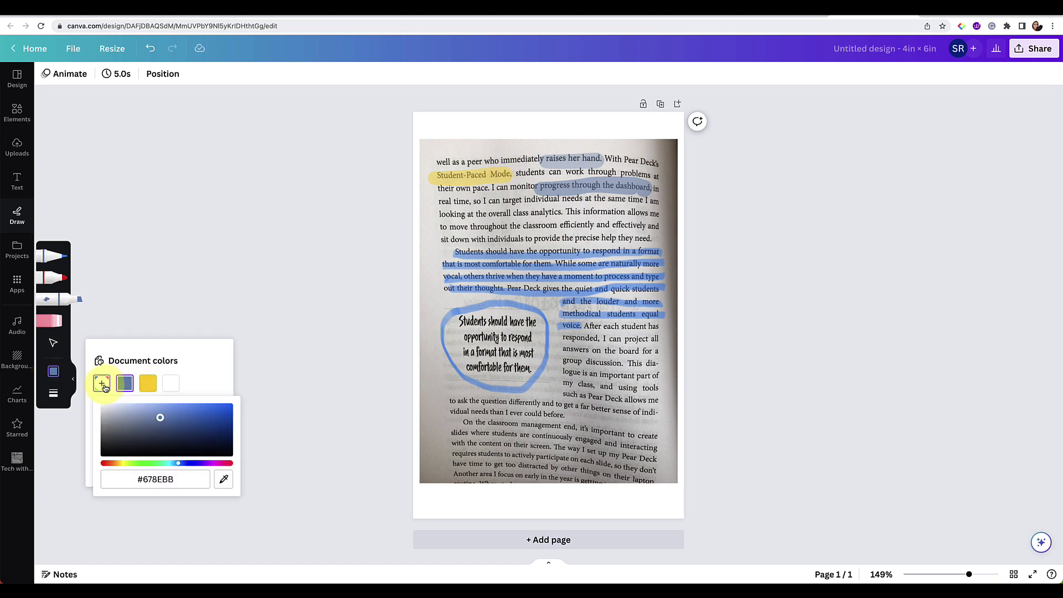
left_click(230, 463)
left_click_drag(220, 414, 226, 412)
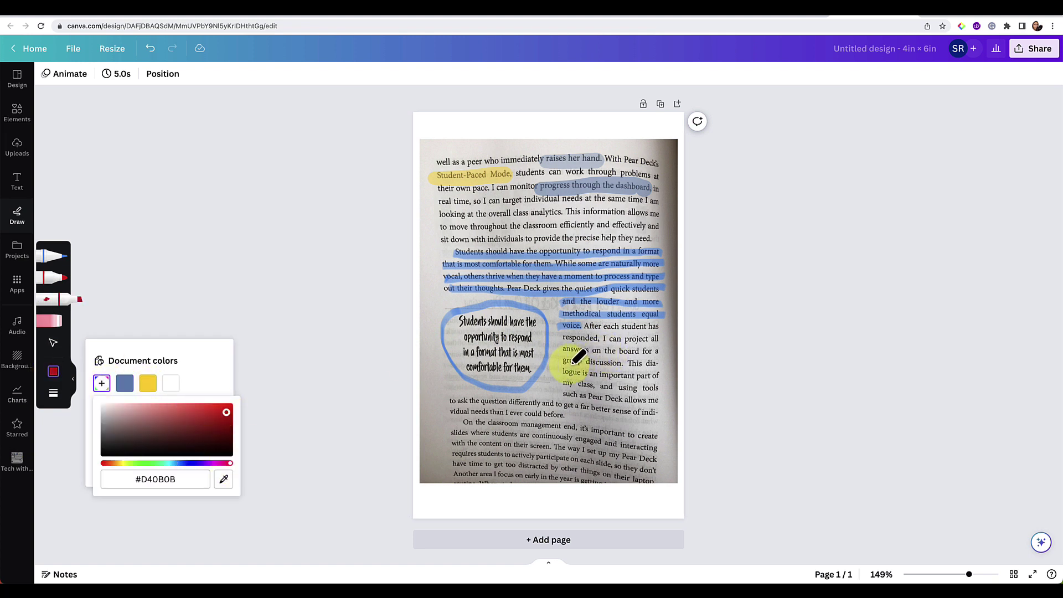
left_click_drag(560, 362, 624, 362)
left_click(53, 393)
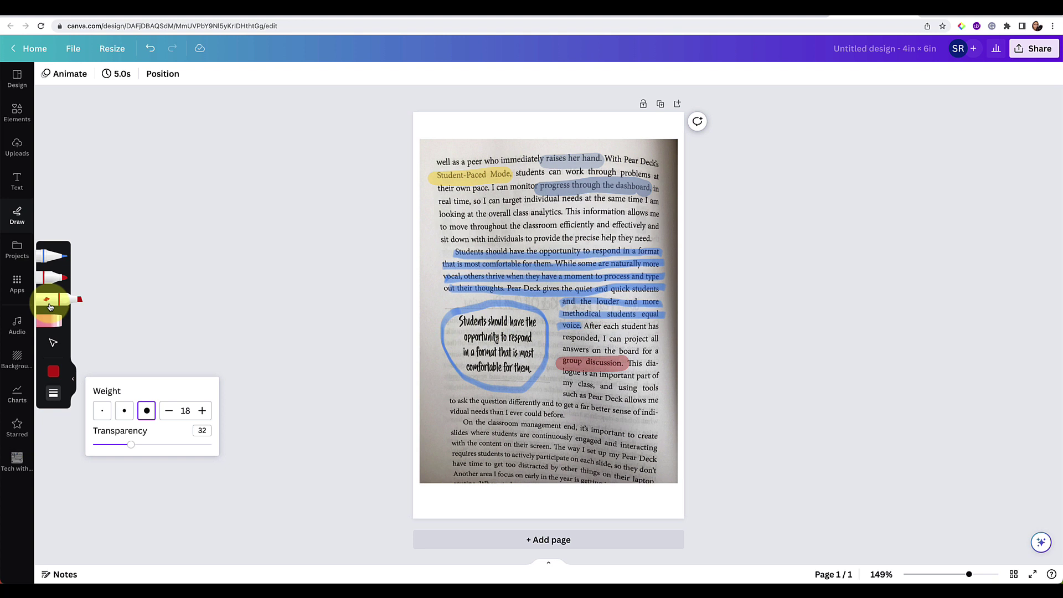
left_click(54, 394)
left_click(54, 395)
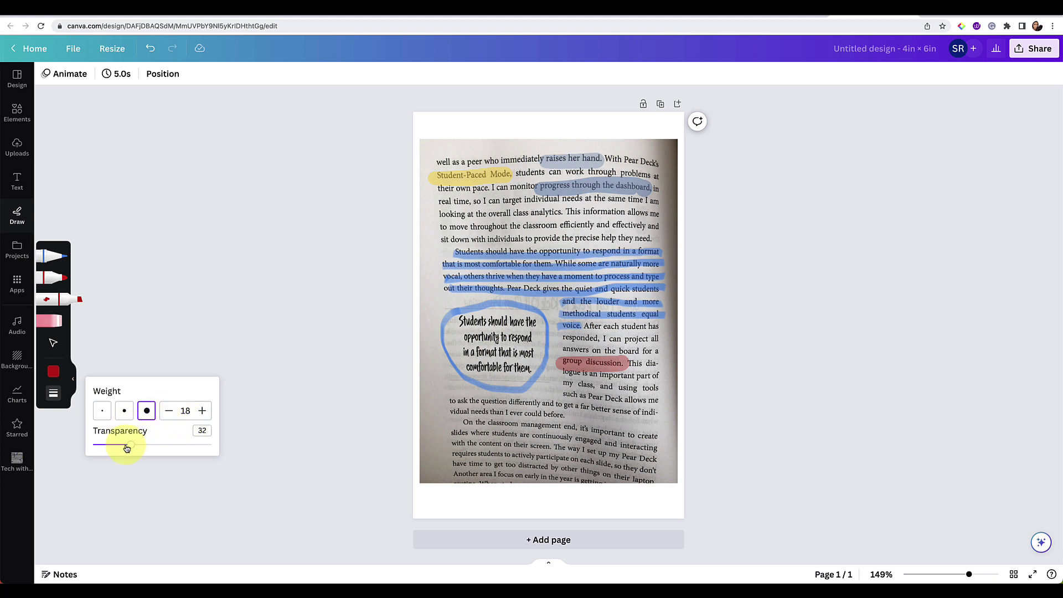
Step: Erase the highlight over 'group discussion' and delete the blue dashboard highlight stroke
left_click(49, 320)
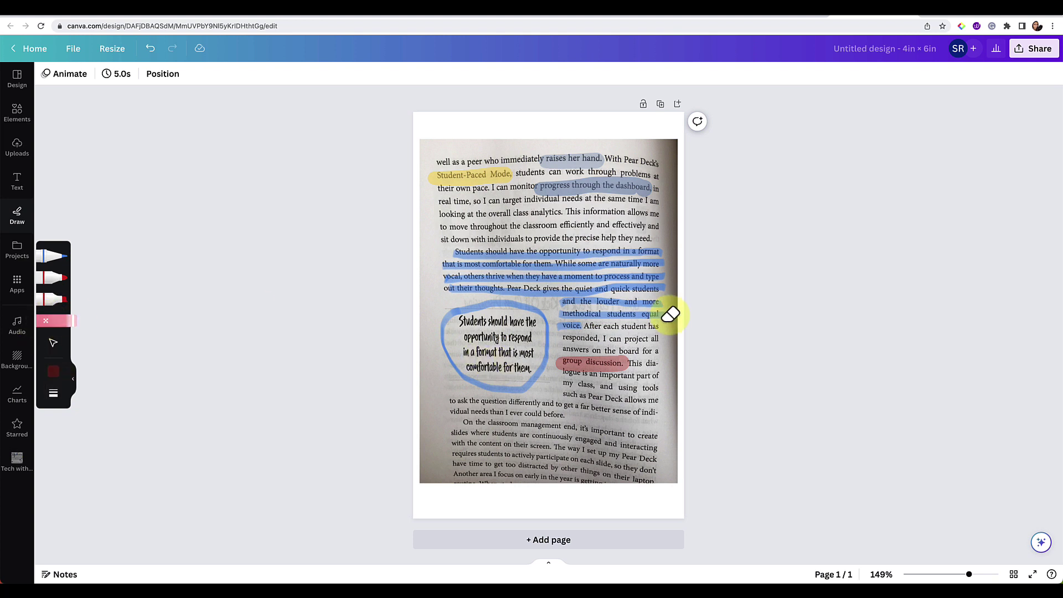
left_click_drag(559, 363, 620, 360)
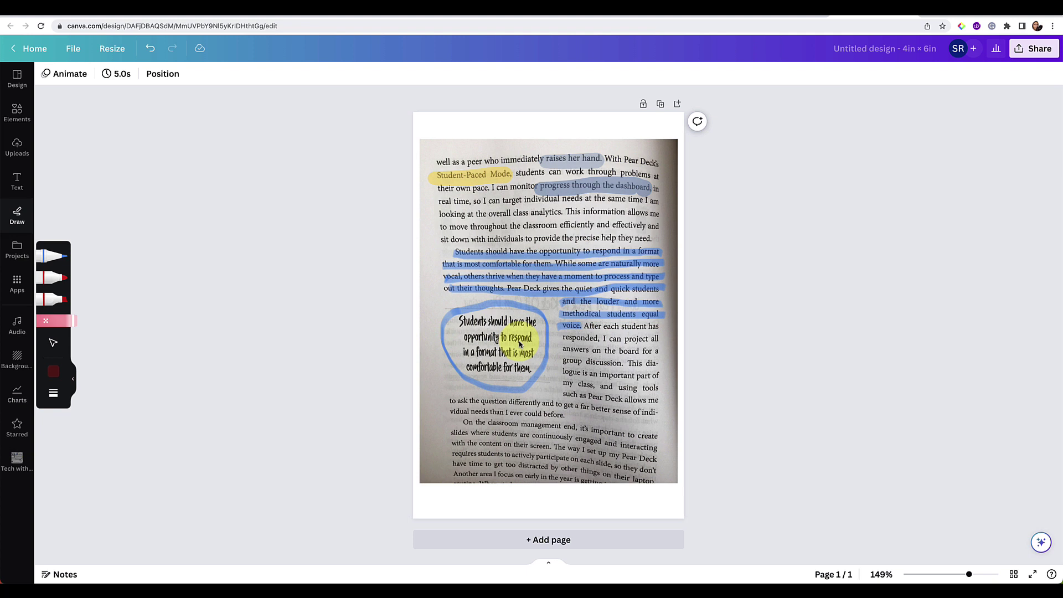
left_click(53, 343)
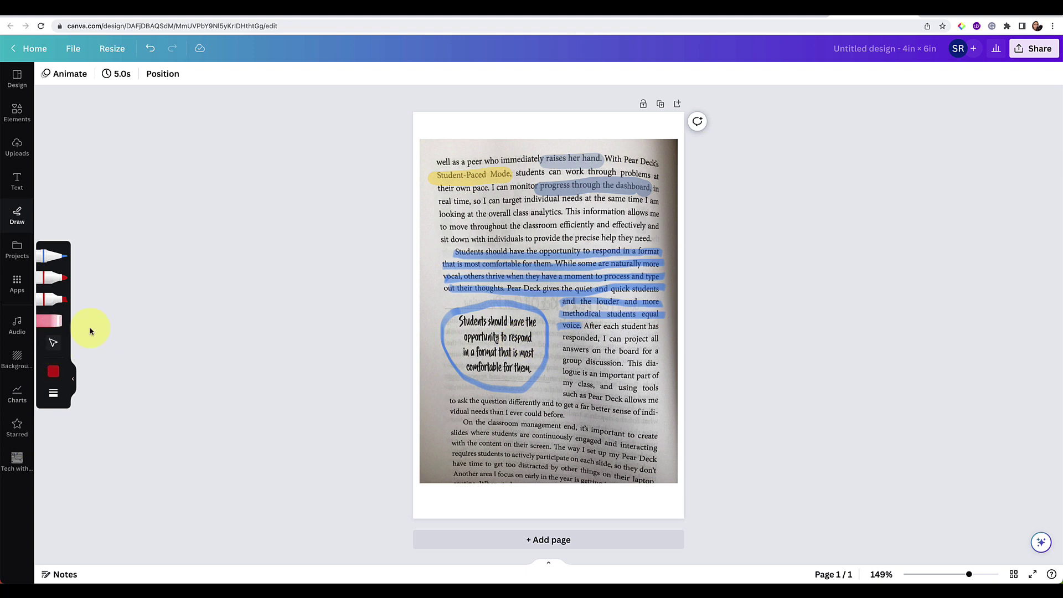
left_click_drag(562, 181, 493, 229)
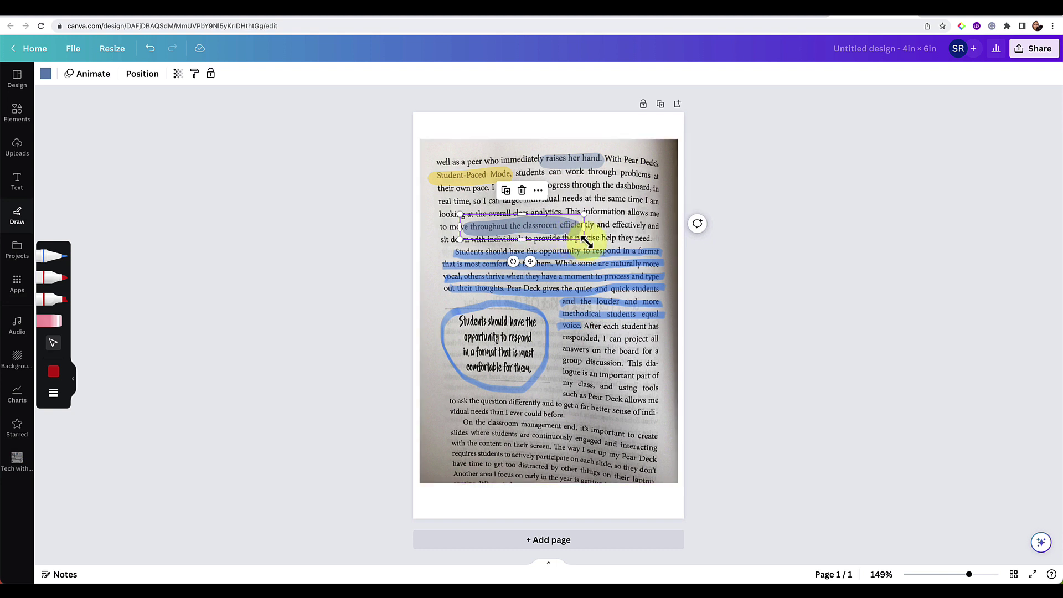
left_click_drag(582, 239, 556, 235)
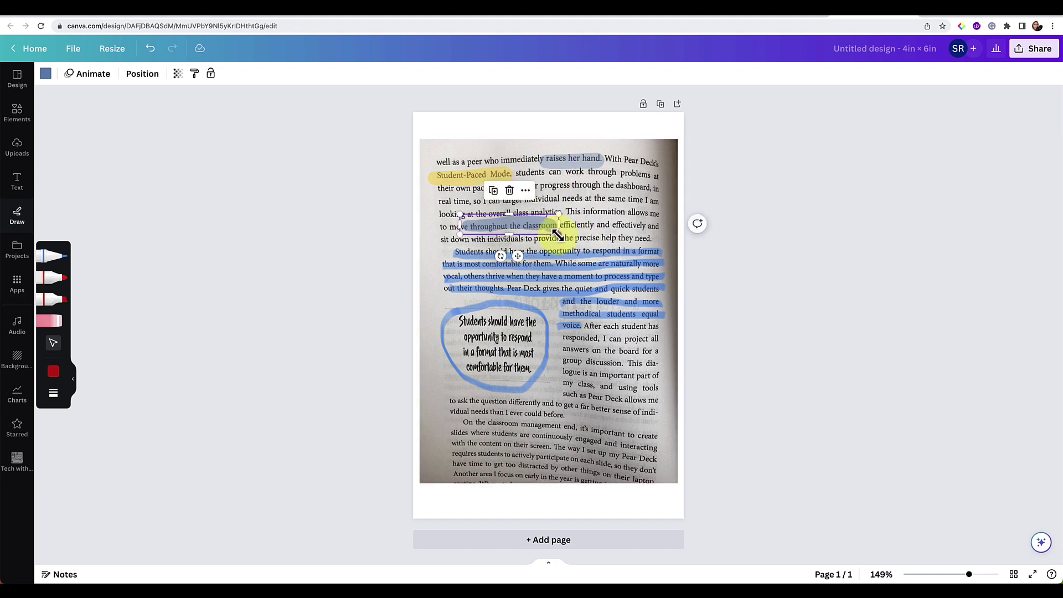
key("Delete")
Step: Delete the 'raises her hand' and yellow 'Student-Paced Mode' highlights
left_click(559, 160)
key("Delete")
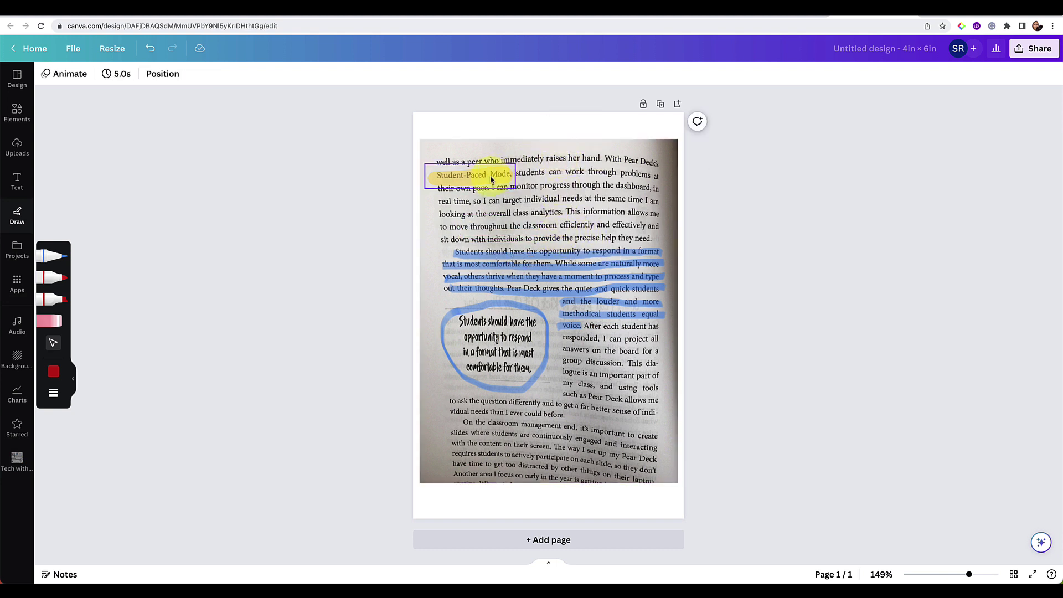
key("Delete")
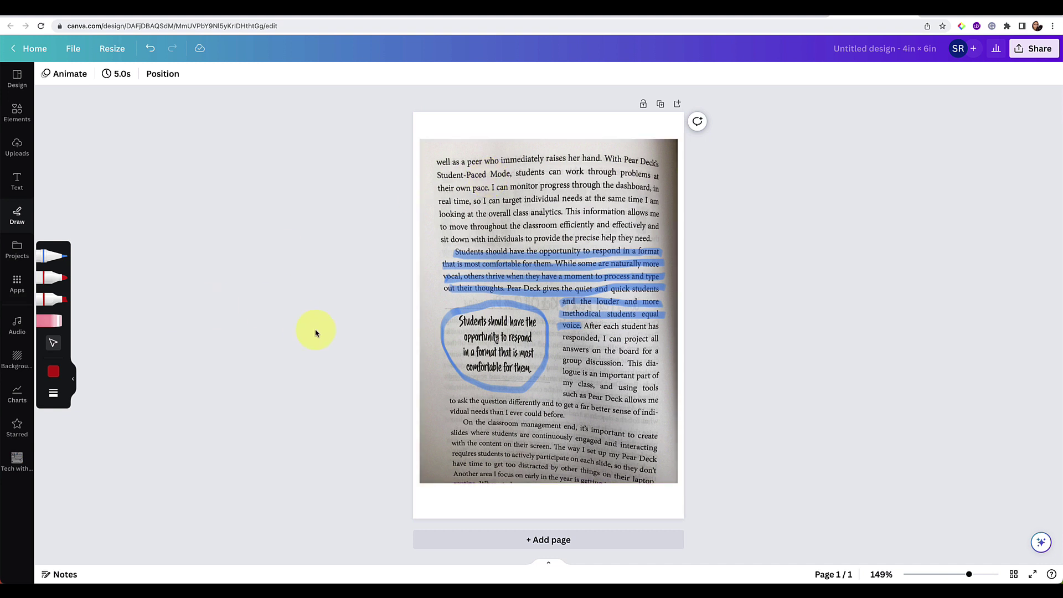
left_click(514, 344)
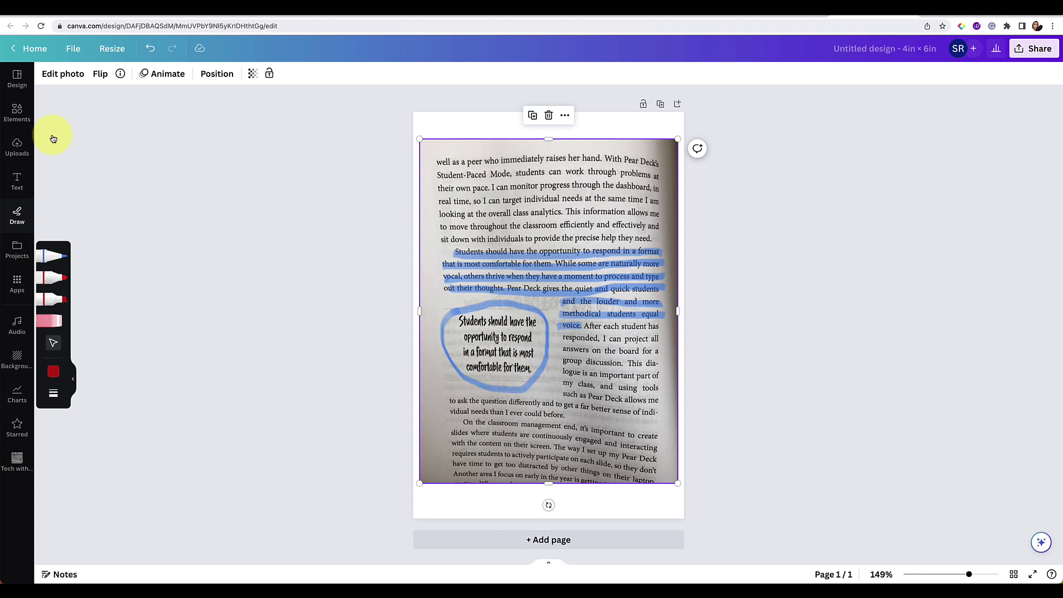
Step: Add a pink microphone graphic from a 'microphone' search, shrunk beside the quote
left_click(22, 121)
left_click(75, 79)
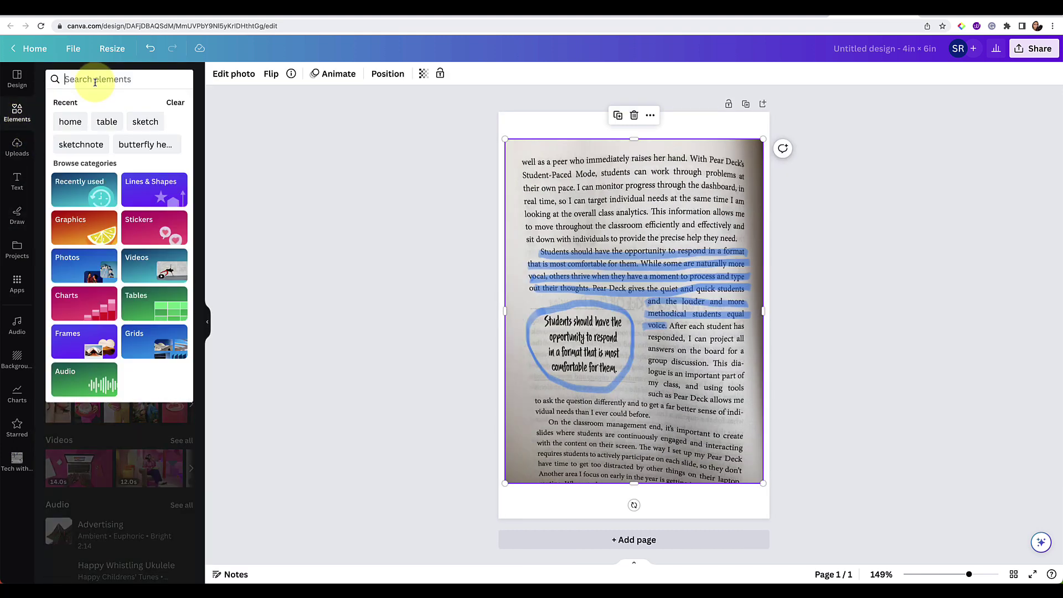
type("microphone")
key("Return")
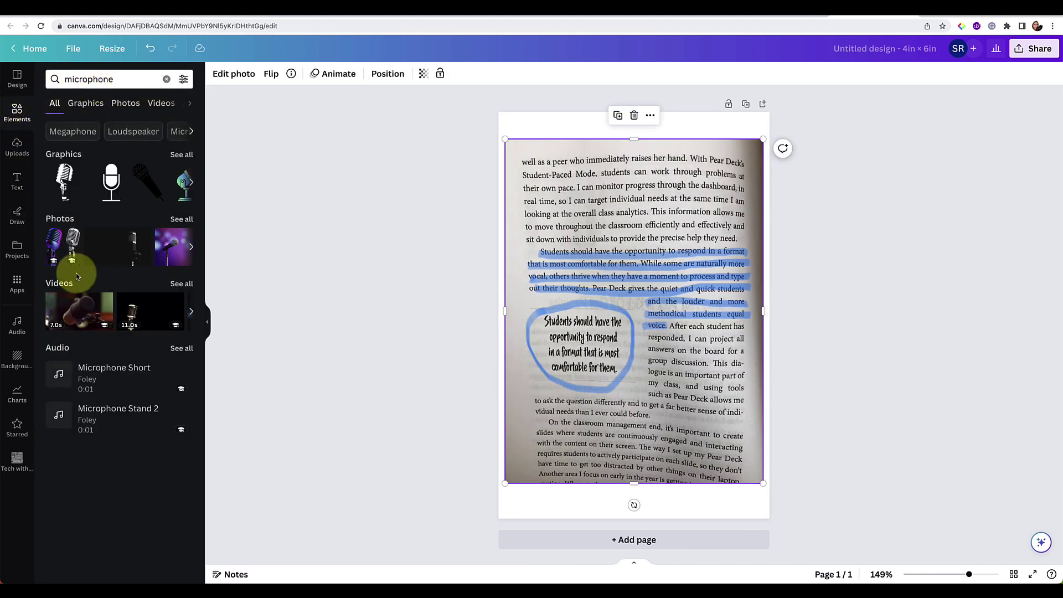
left_click(178, 155)
left_click(119, 220)
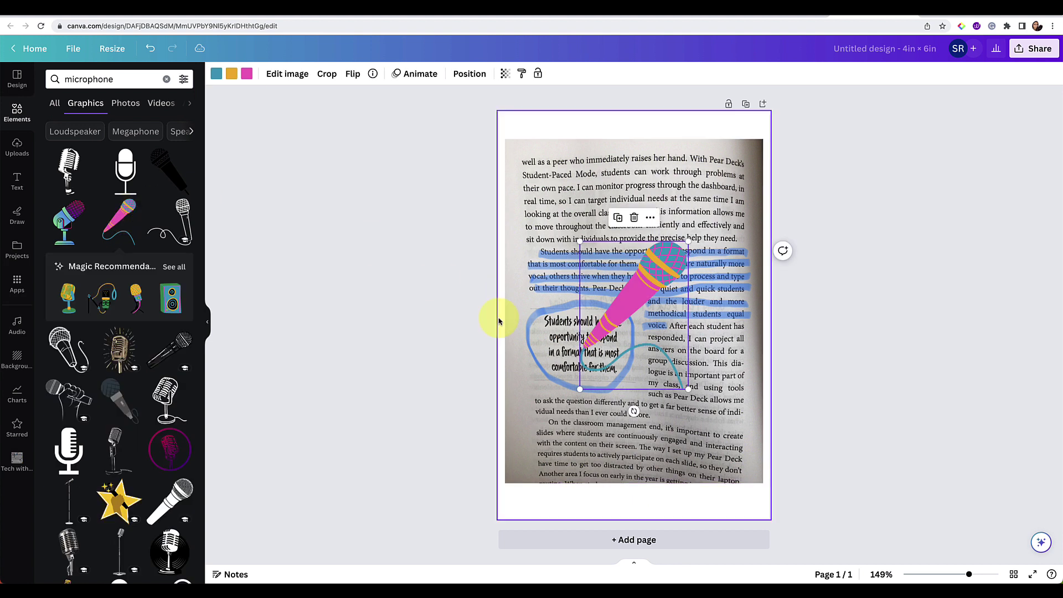
left_click_drag(689, 390, 637, 390)
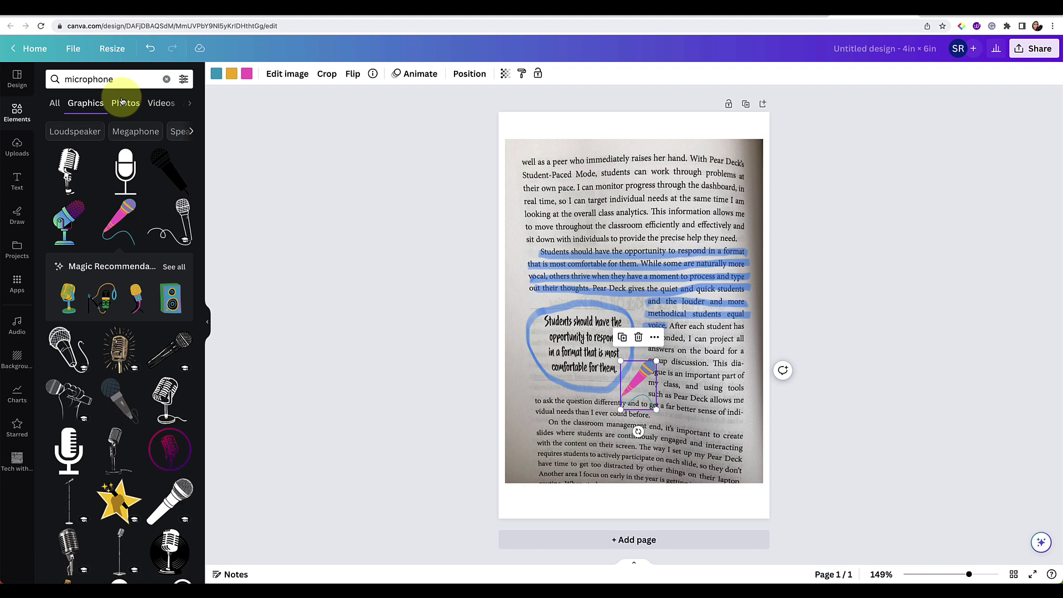
Step: Add a blue megaphone from an 'amplify' search, tilted, shrunk and placed above the quote
left_click(167, 79)
type("amplify")
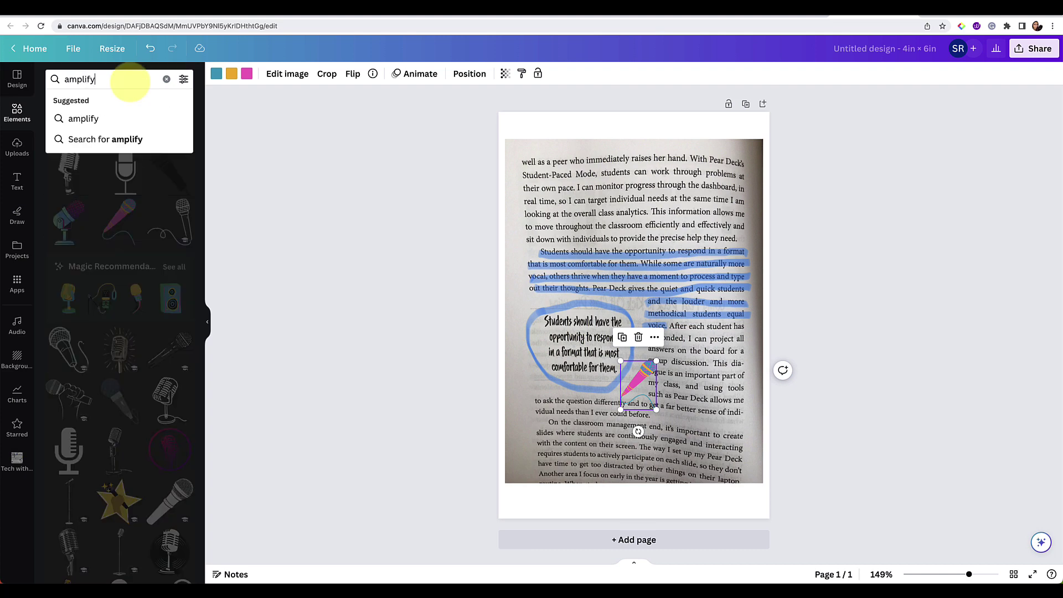
key("Return")
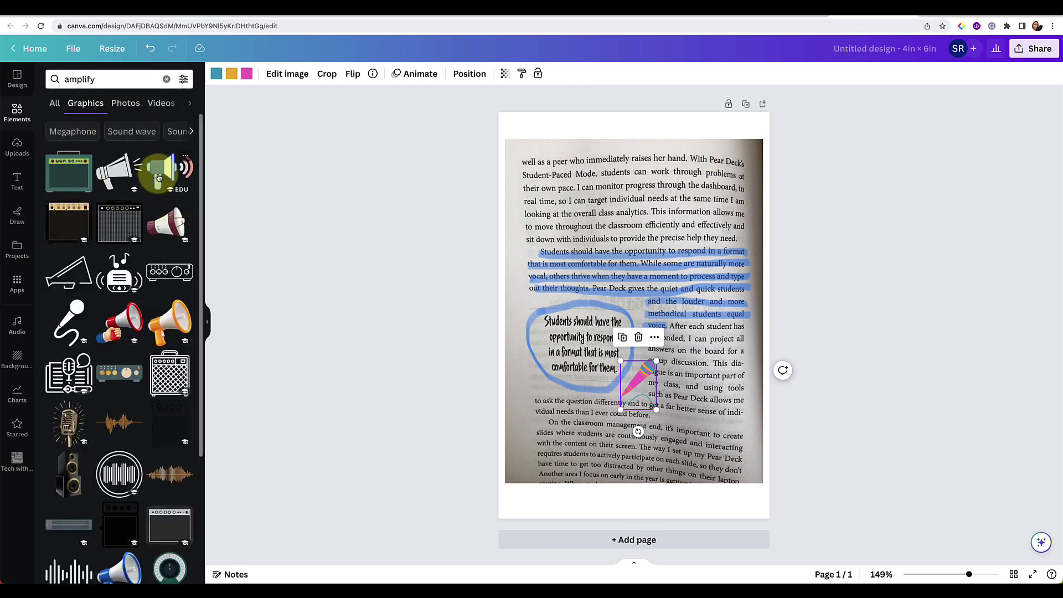
left_click(158, 177)
left_click_drag(671, 304, 623, 270)
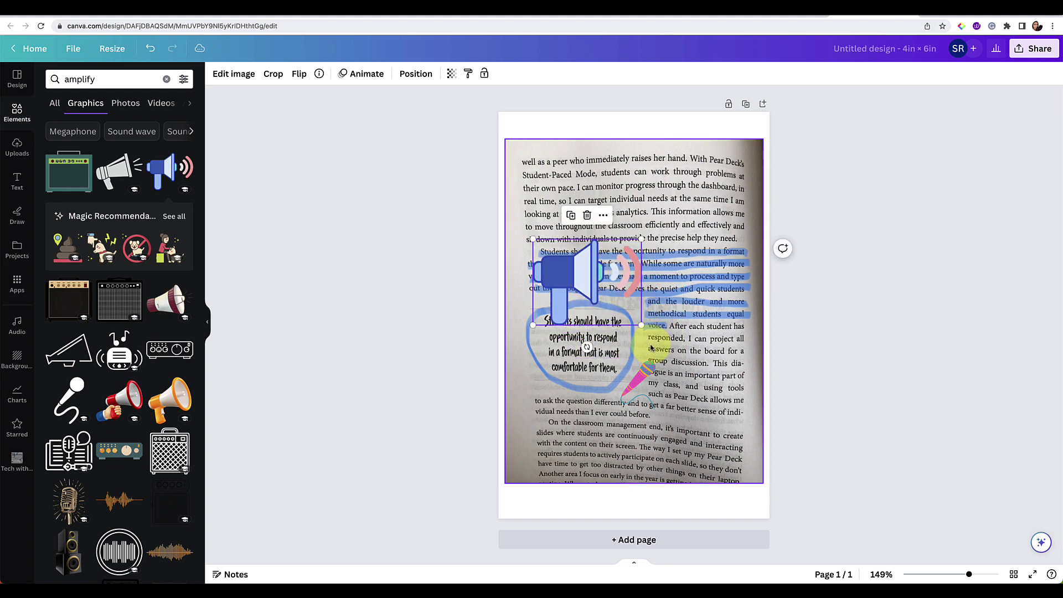
left_click_drag(586, 347, 608, 344)
left_click_drag(652, 305, 542, 186)
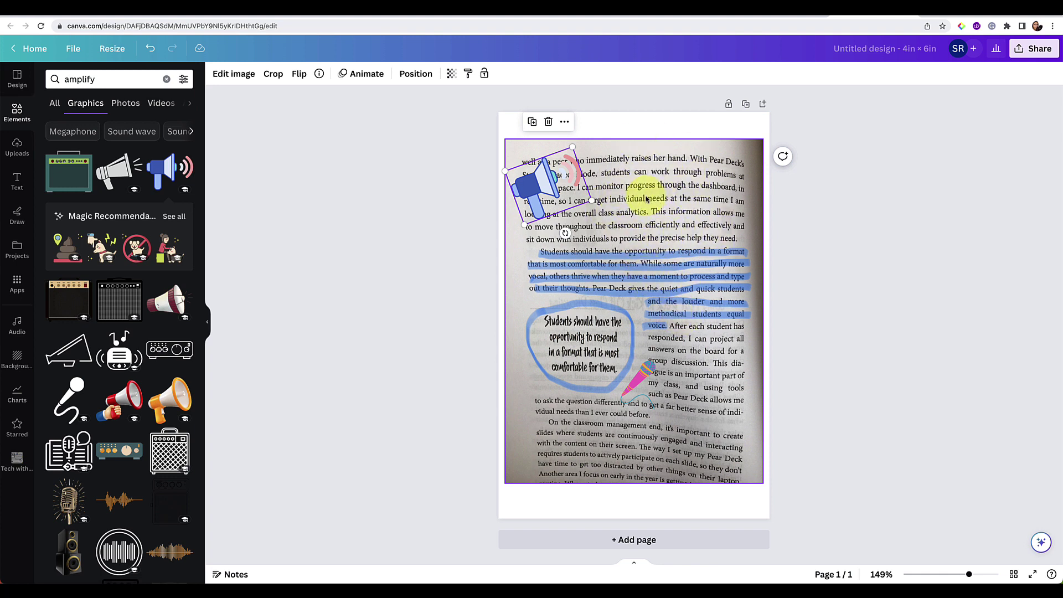
left_click_drag(555, 187, 559, 285)
double_click(71, 79)
Step: Add a rectangle stretched across the page top, filled with the paper's light grey via eyedropper
type("recta")
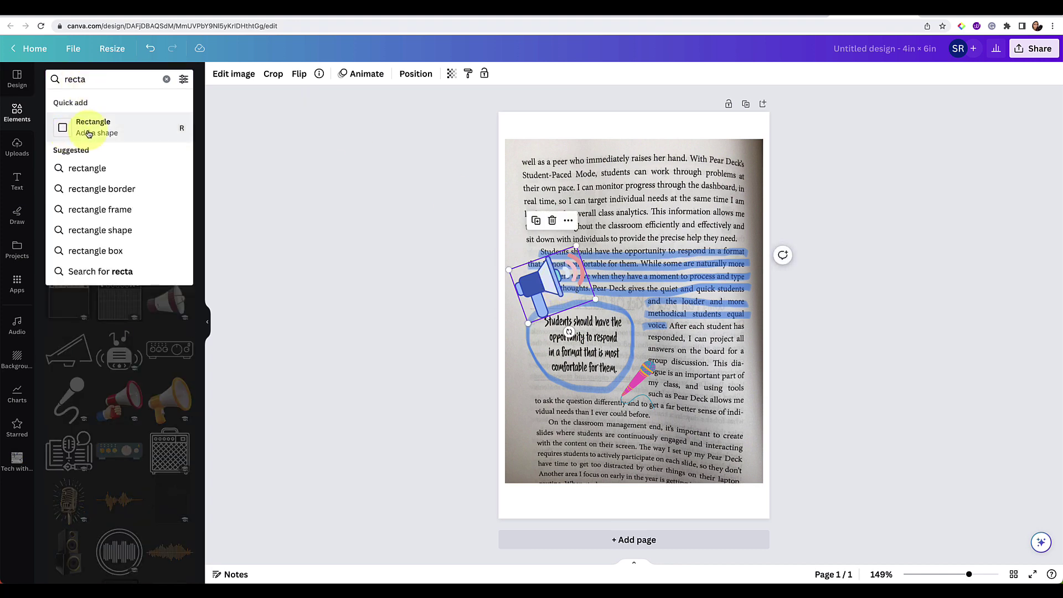
left_click(94, 127)
left_click_drag(648, 303, 568, 173)
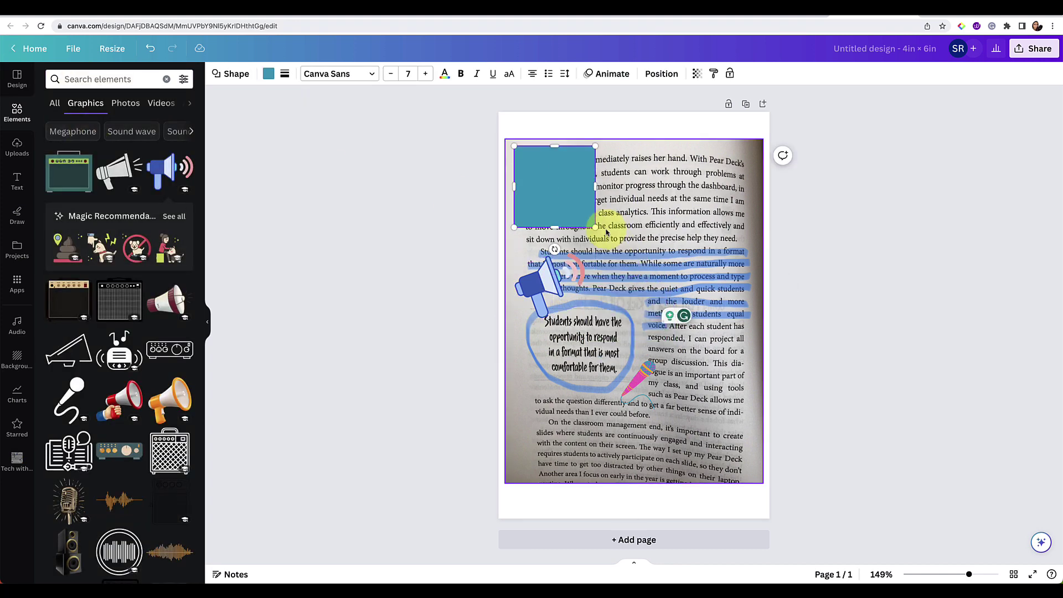
left_click_drag(593, 222, 748, 233)
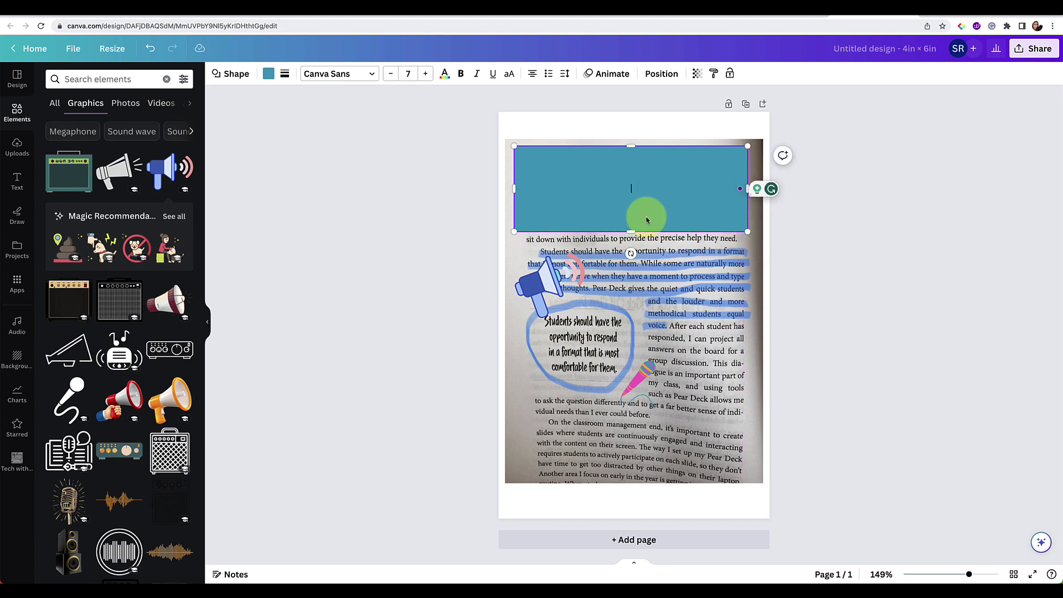
left_click(269, 75)
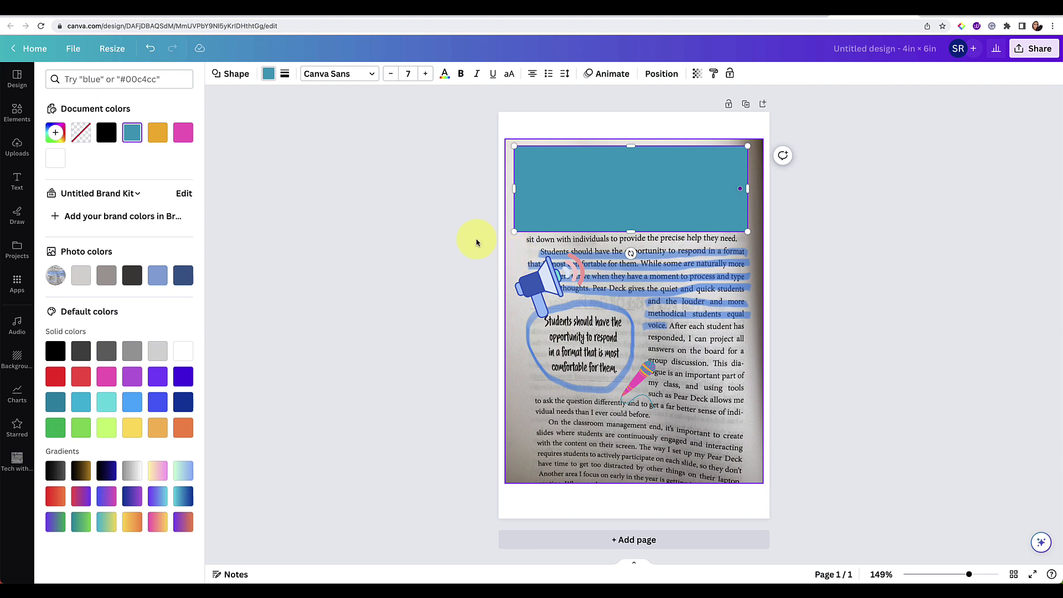
left_click(56, 133)
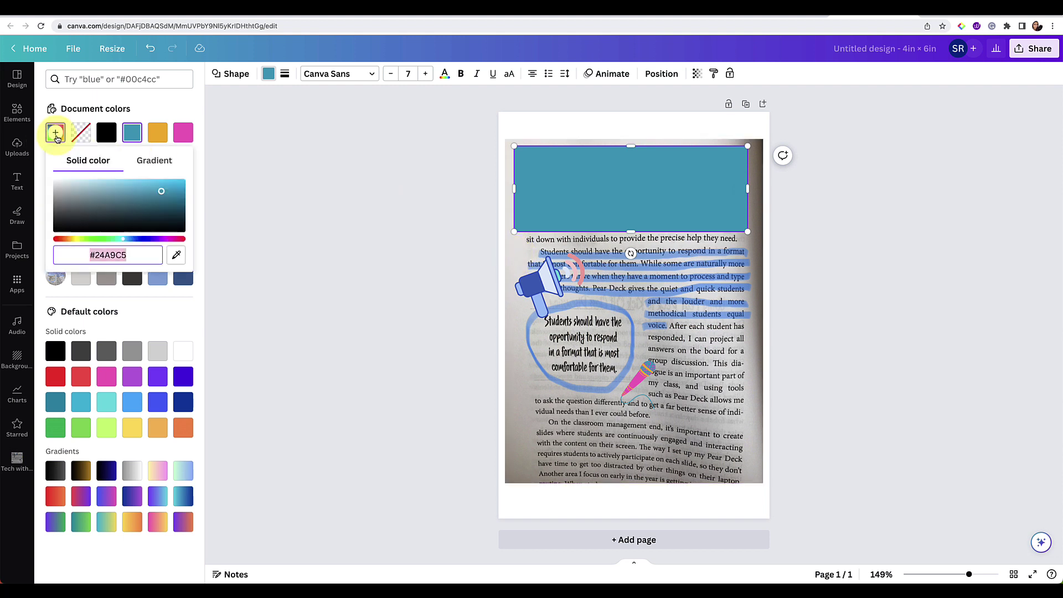
left_click(176, 254)
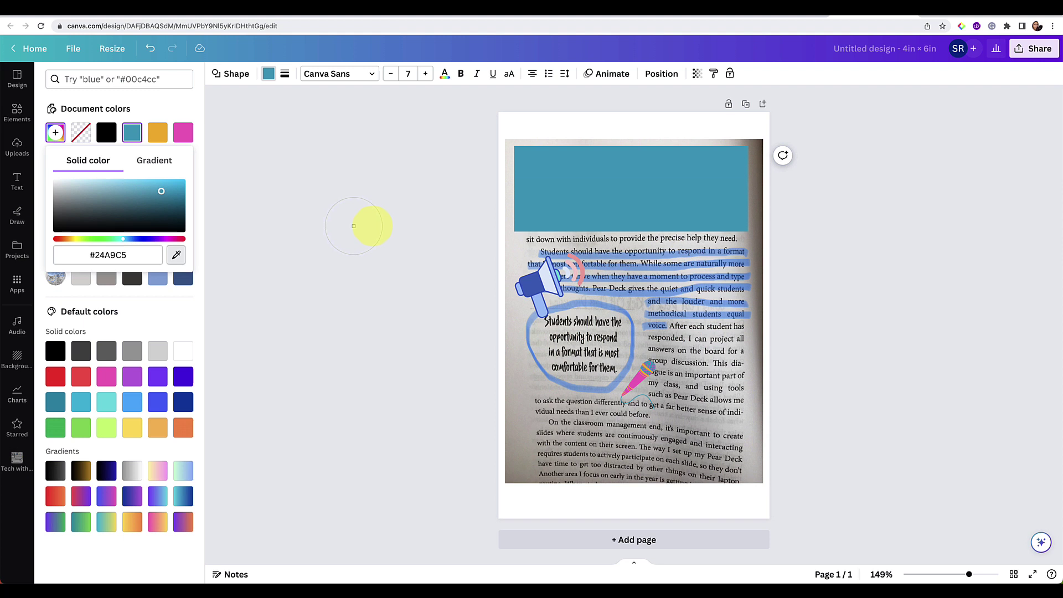
left_click(519, 244)
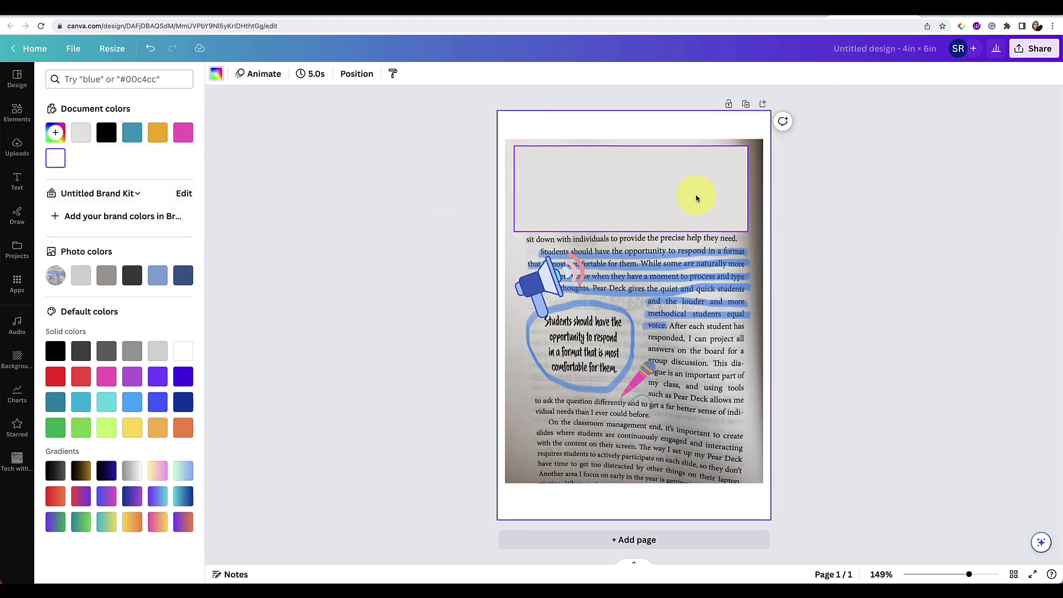
left_click(753, 216)
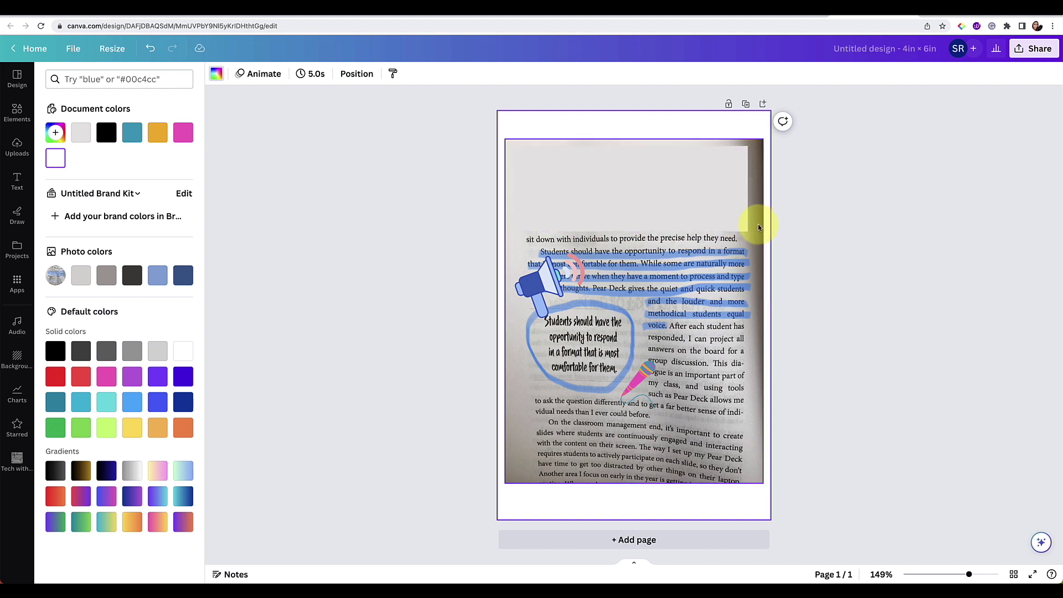
Step: Bring the megaphone in front of the grey band and move it to the top-left corner
mouse_move(552, 288)
left_mouse_down()
mouse_move(553, 209)
mouse_move(554, 267)
left_mouse_up()
left_click(573, 202)
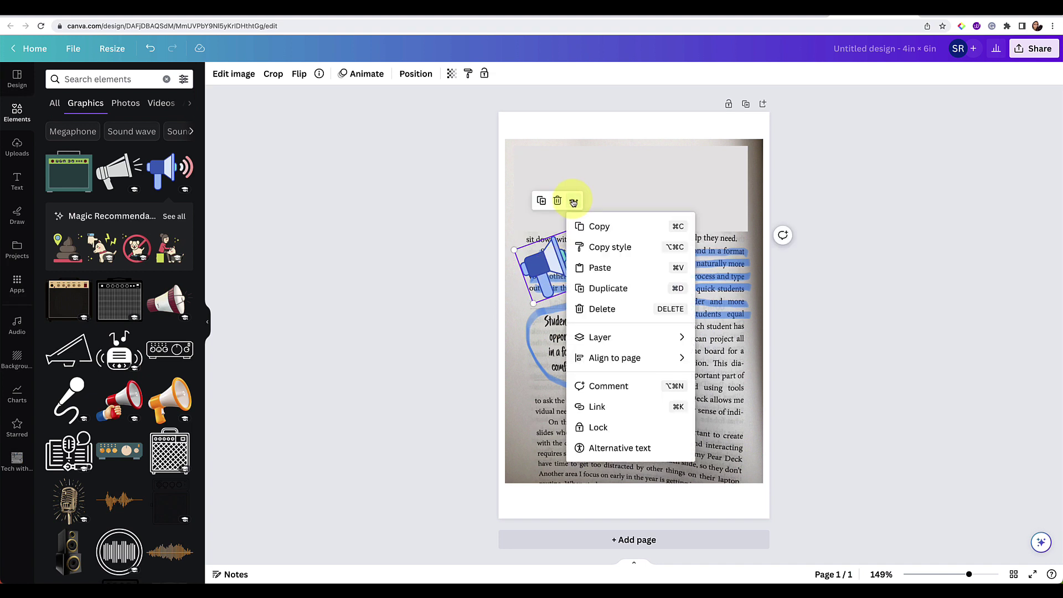
mouse_move(609, 337)
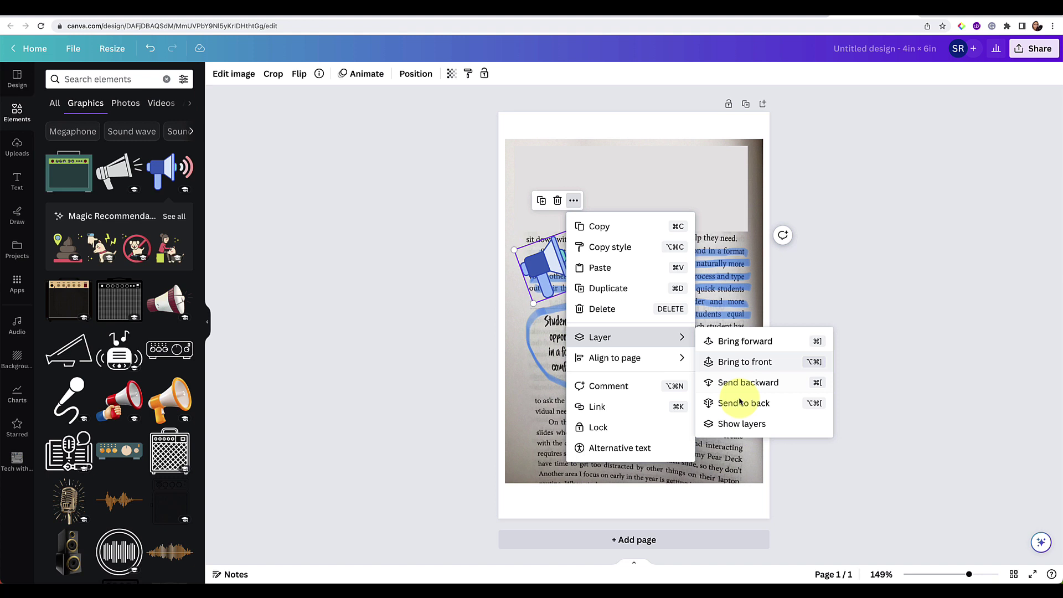
left_click(739, 361)
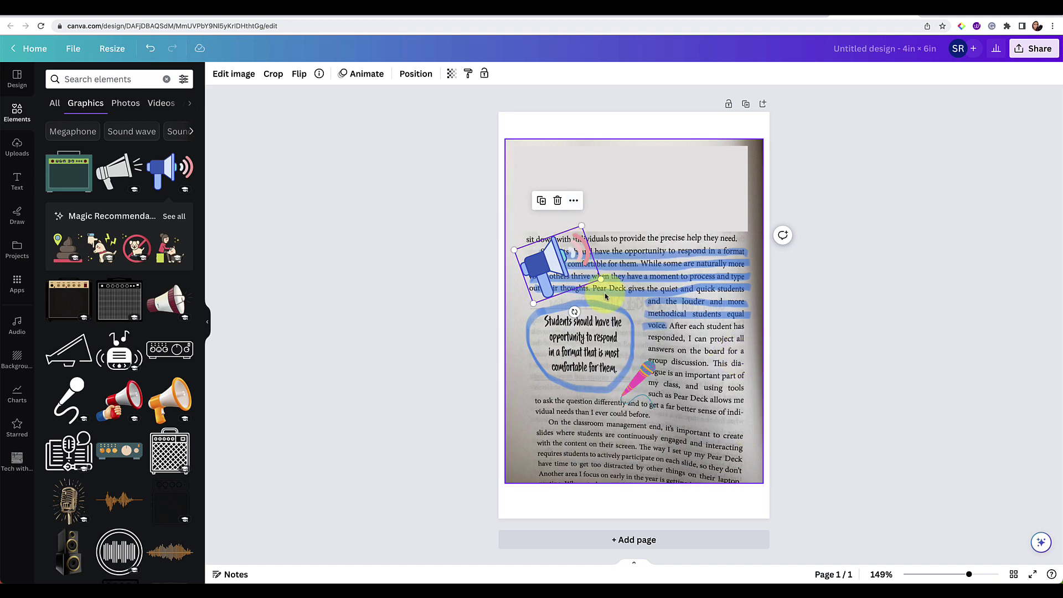
left_click_drag(531, 274, 553, 190)
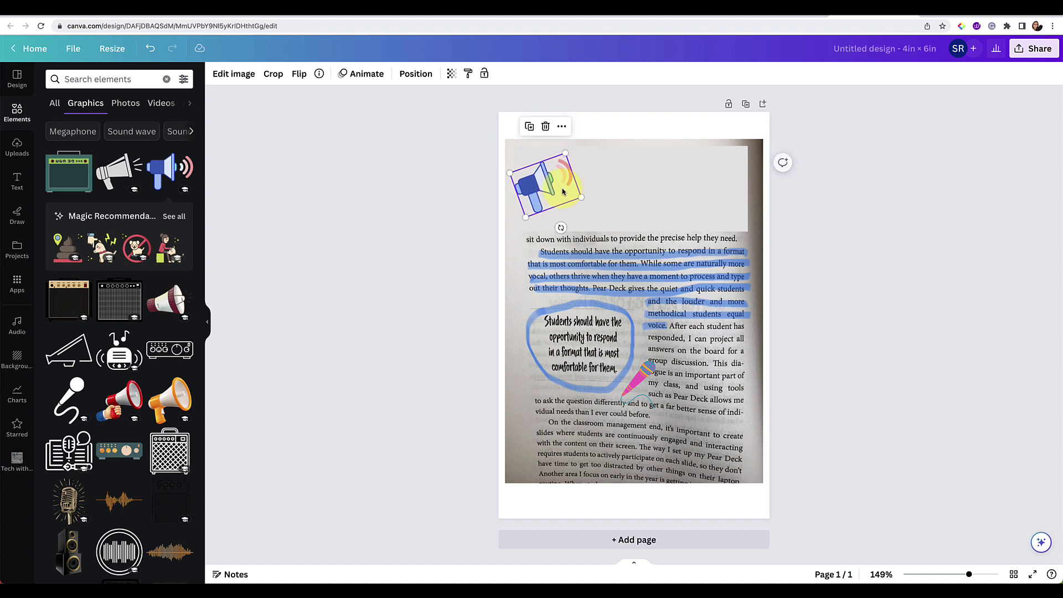
Step: Add a subheading reading 'Providing voice & choice' beside the megaphone at the top of the page
left_click(17, 182)
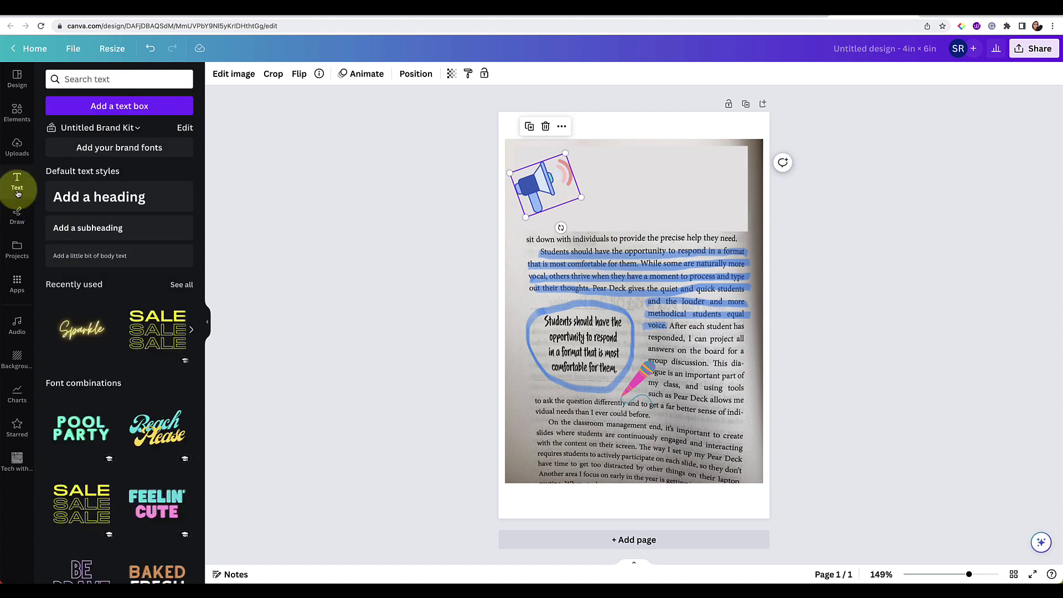
left_click(105, 228)
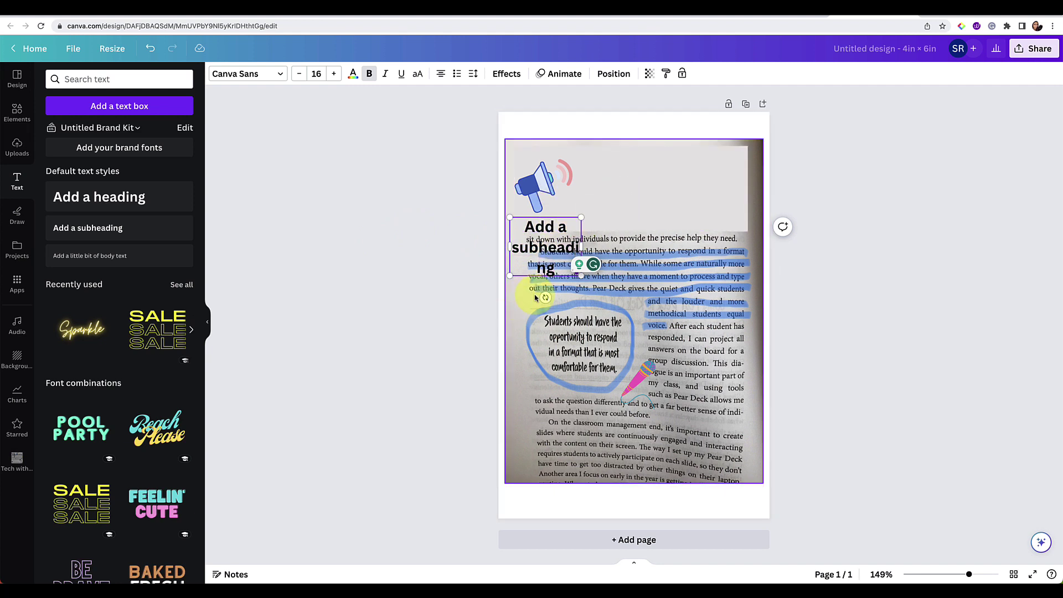
left_click_drag(540, 232, 739, 190)
type("Providing voice & choice")
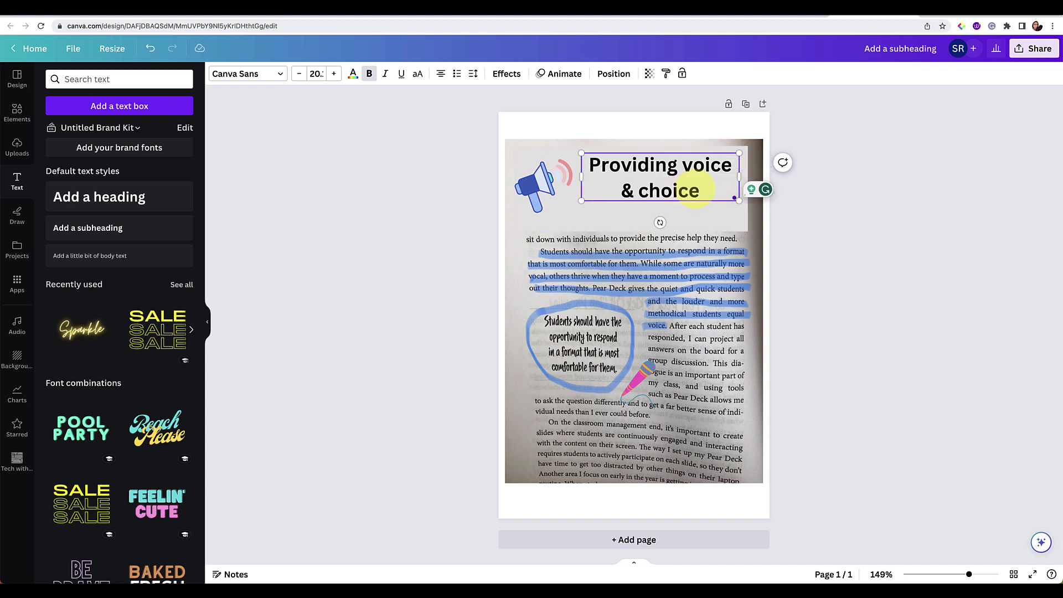
key("Escape")
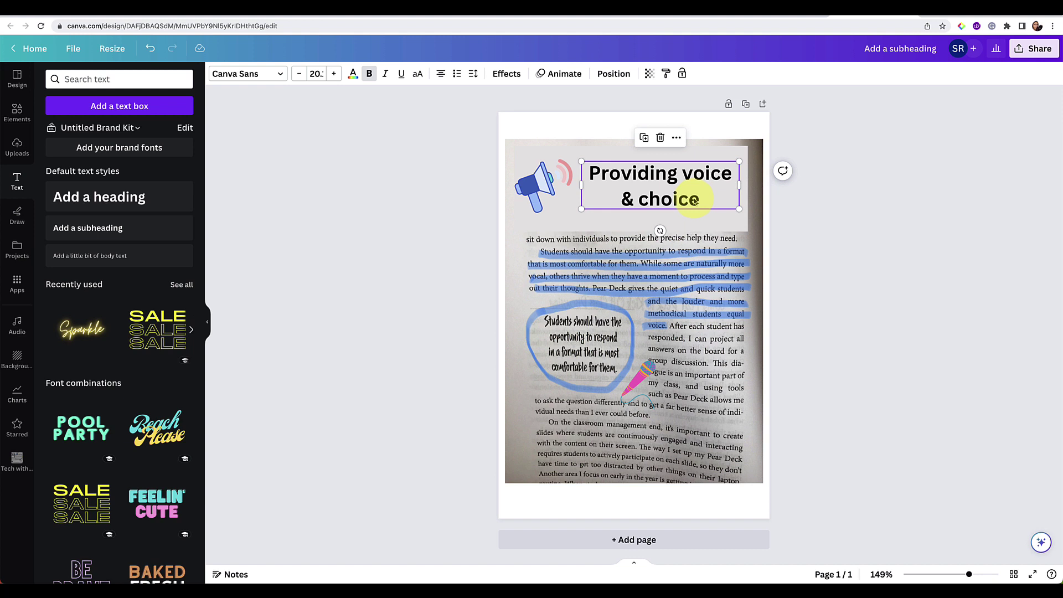
Step: Change the heading to the Lacquer font and colour its text pink
left_click(271, 75)
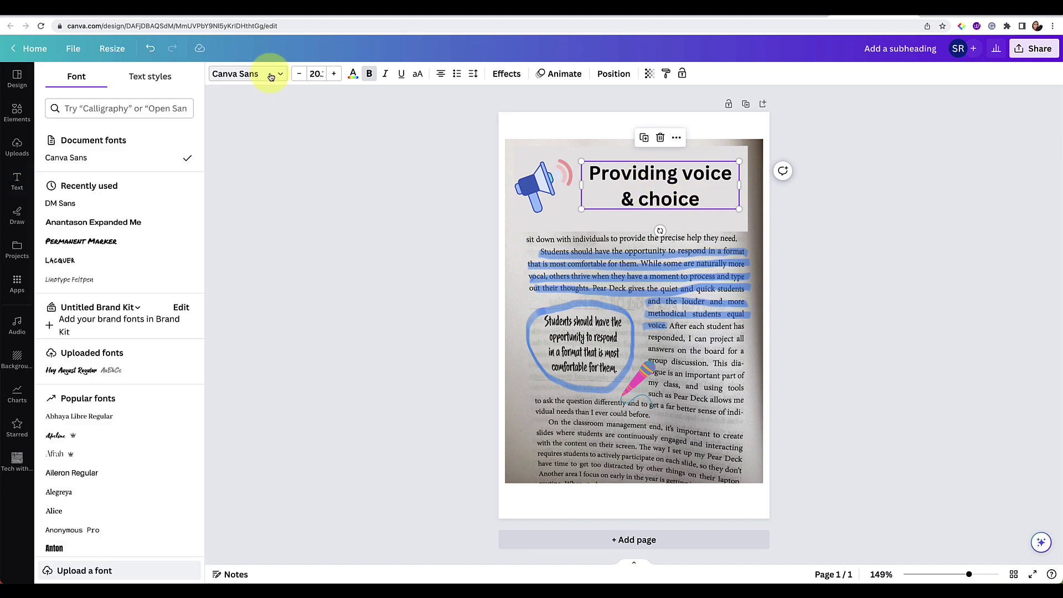
left_click(121, 244)
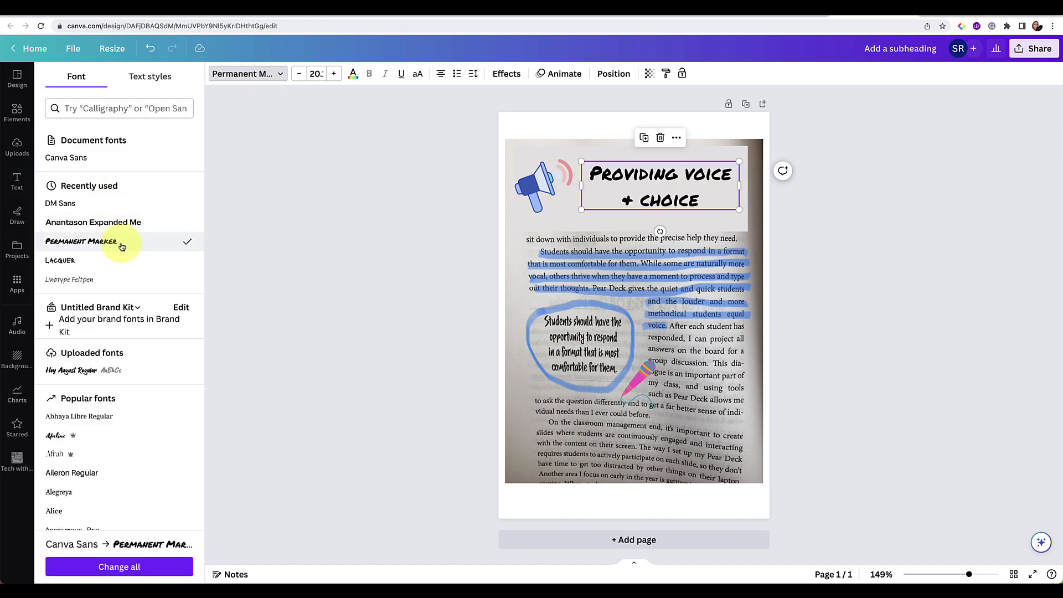
scroll(119, 357, "down", 3)
scroll(120, 363, "down", 6)
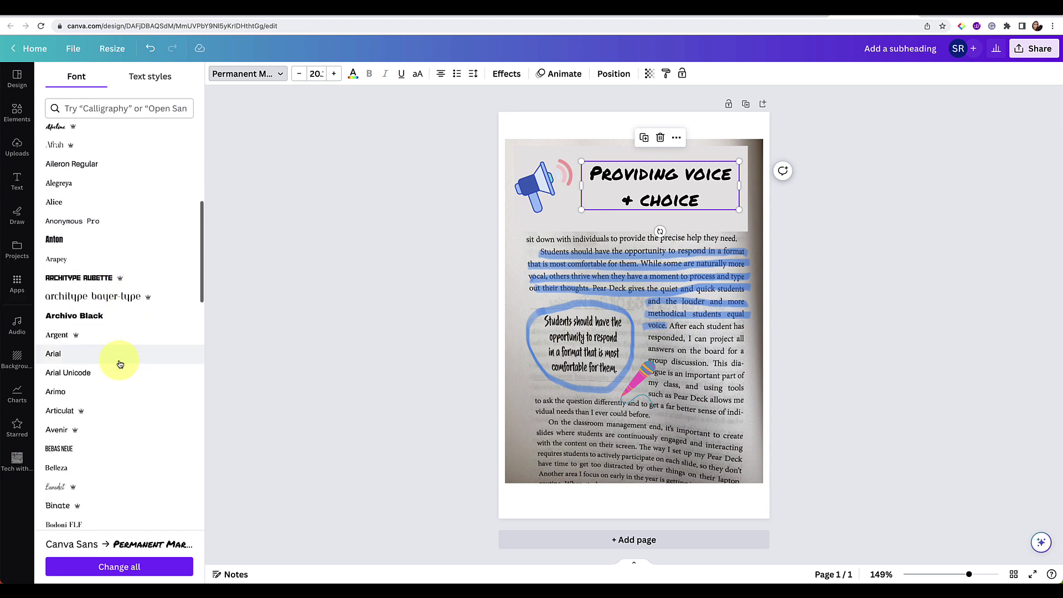
scroll(120, 363, "down", 1)
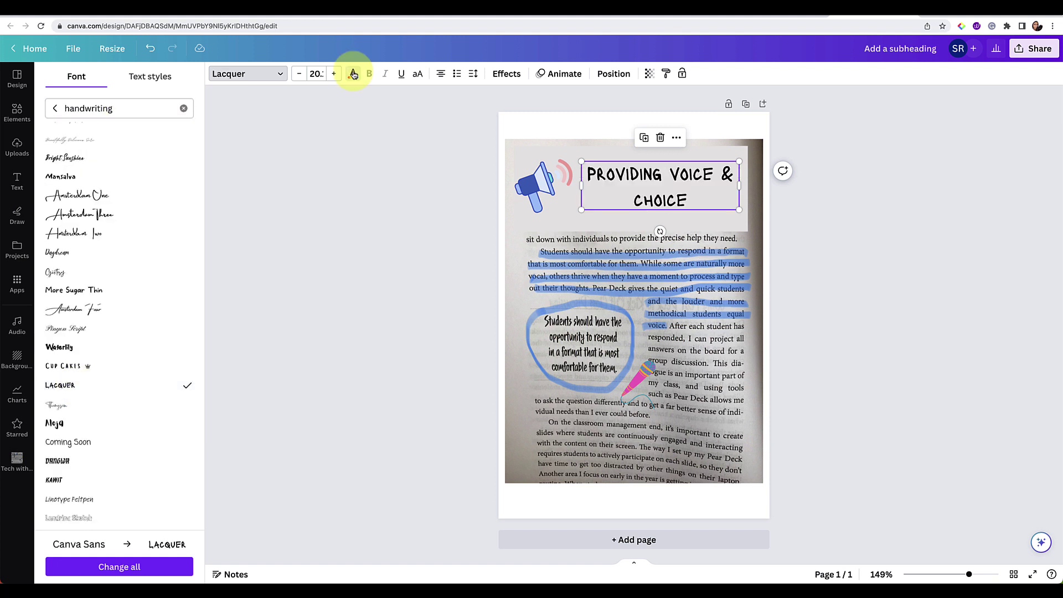
left_click(353, 74)
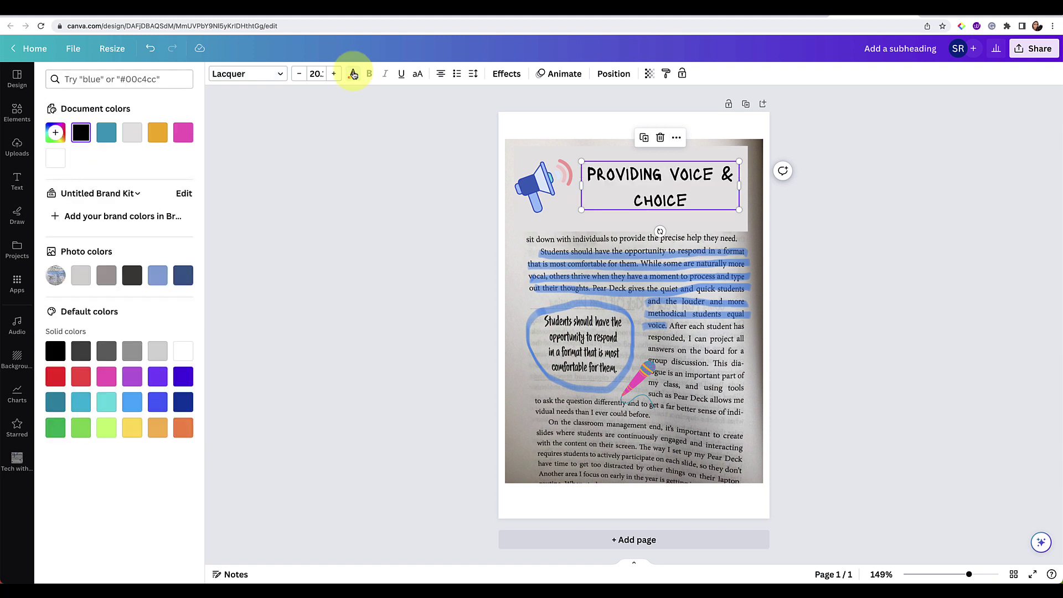
left_click(186, 140)
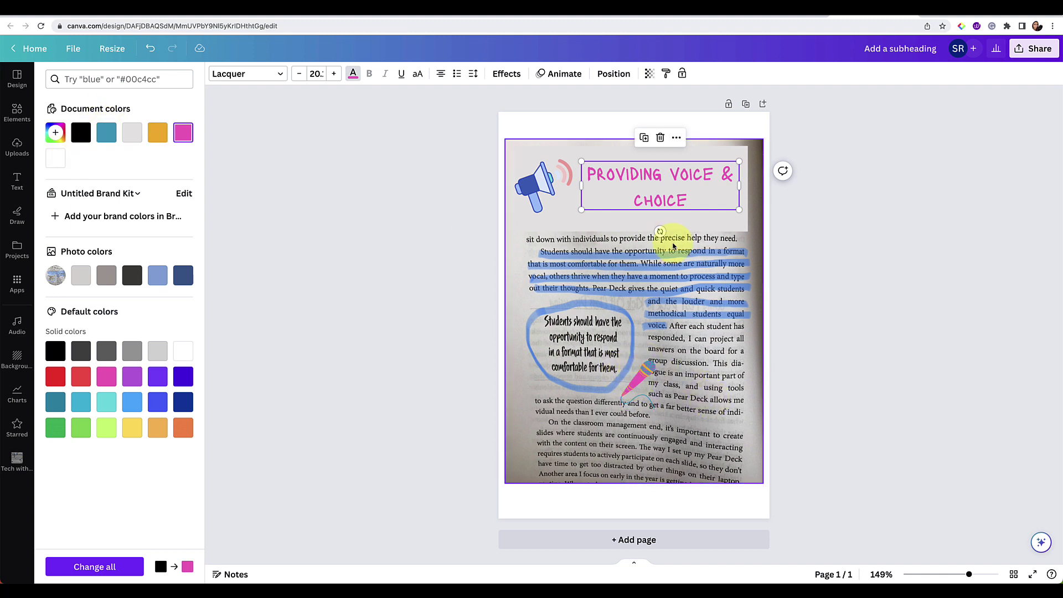
Step: Set a black marker pen to weight 18 and transparency 58, undoing a test scribble
left_click(17, 181)
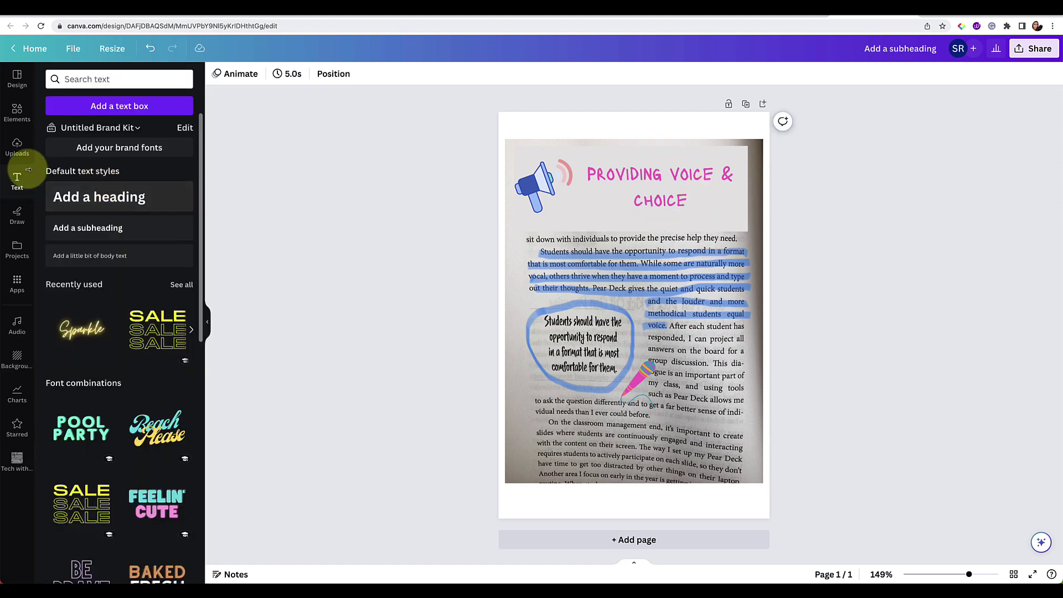
left_click(23, 214)
left_click(71, 258)
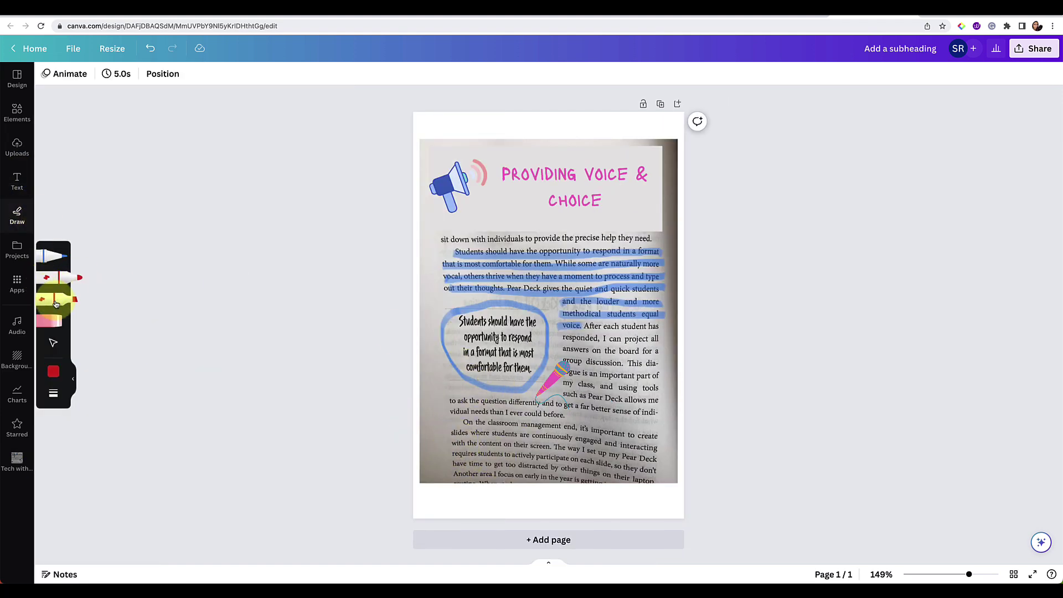
left_click(54, 371)
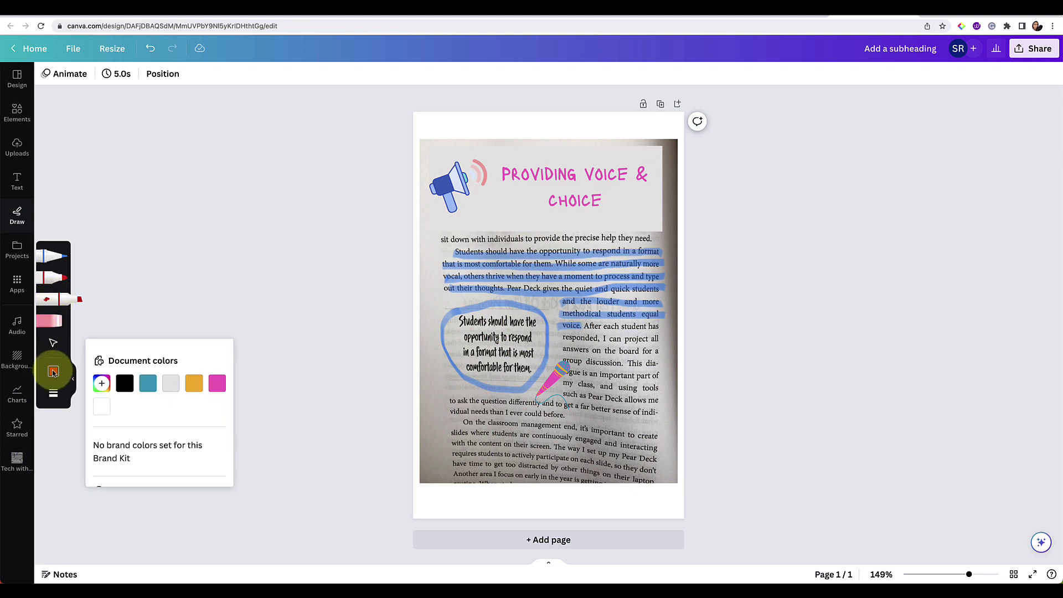
left_click(54, 392)
left_click_drag(133, 443, 164, 445)
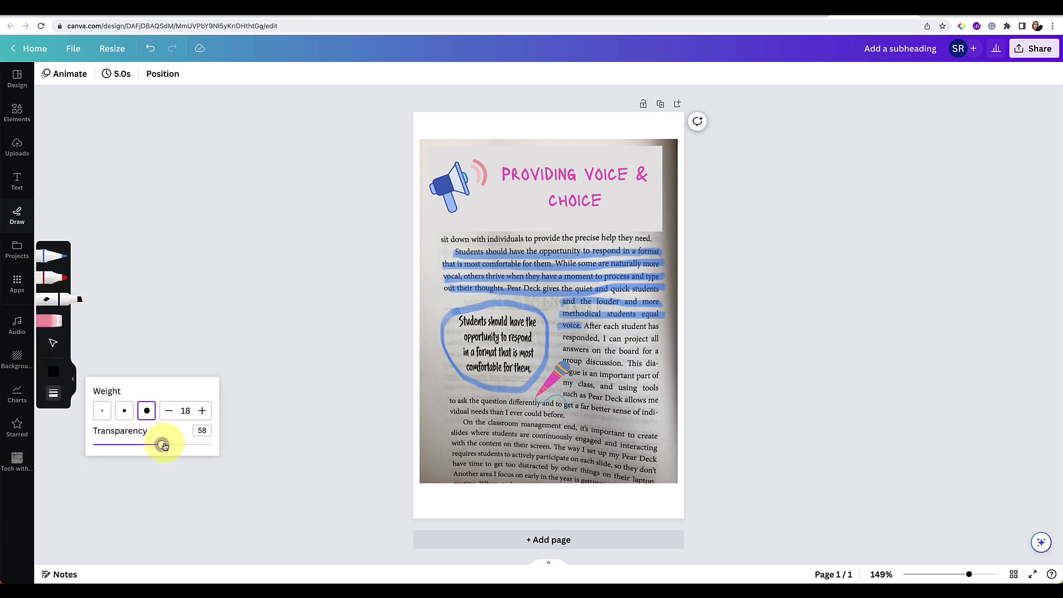
mouse_move(443, 437)
left_mouse_down()
mouse_move(624, 445)
mouse_move(604, 458)
mouse_move(654, 465)
mouse_move(468, 455)
left_mouse_up()
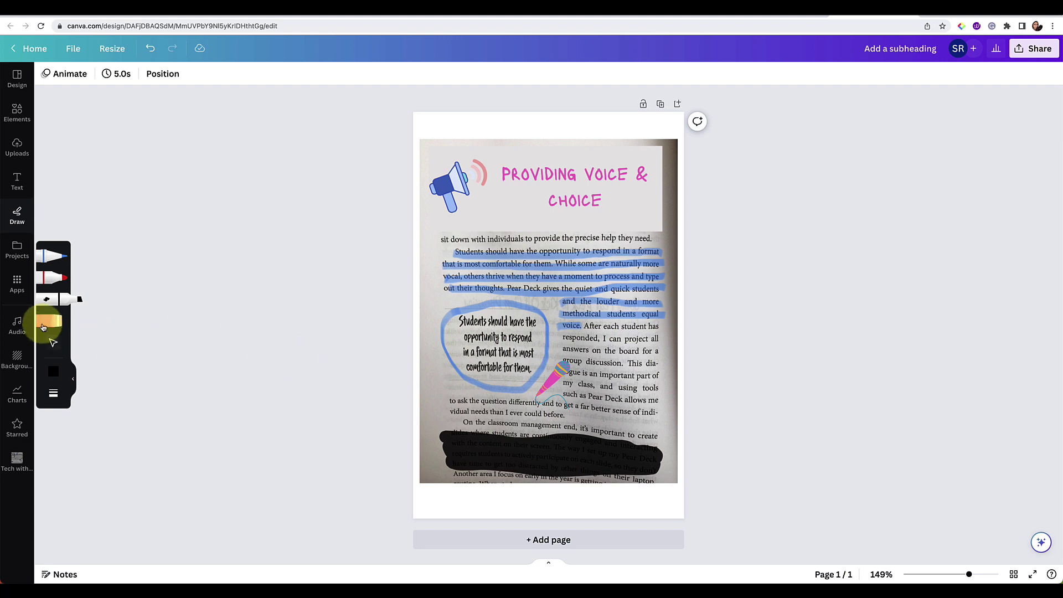
key("super+z")
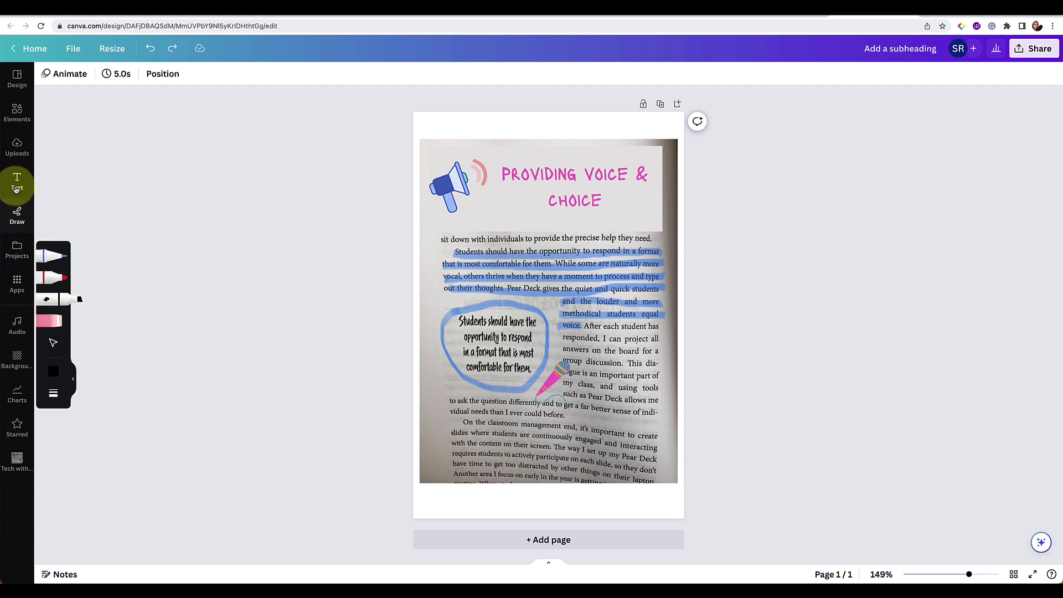
Step: Search Elements for 'yes sticker' and add the purple YES sticker to the page
left_click(17, 113)
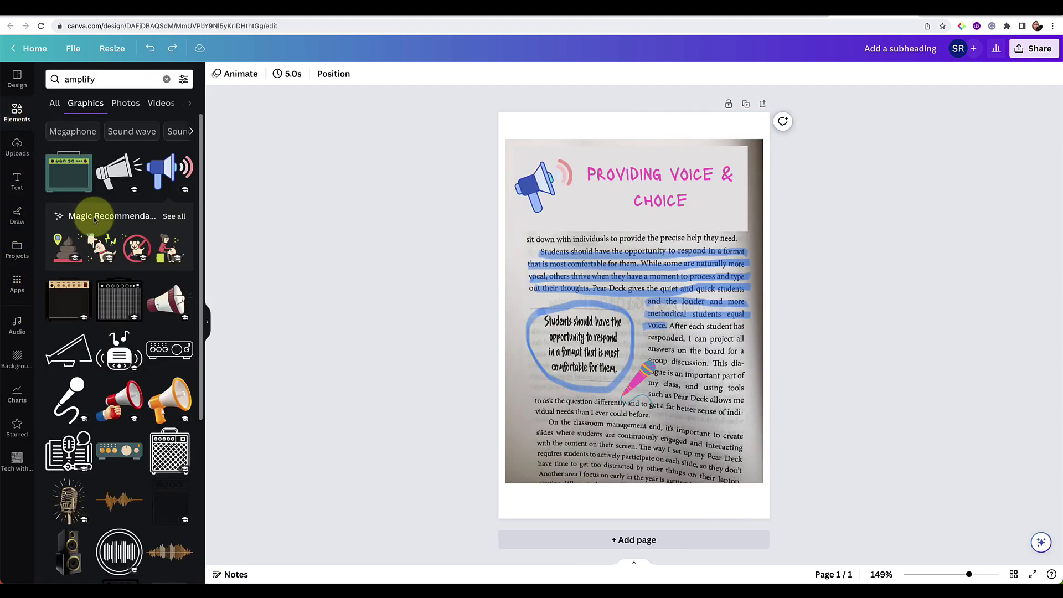
left_click(111, 79)
key("ctrl+a")
type("yes sticker")
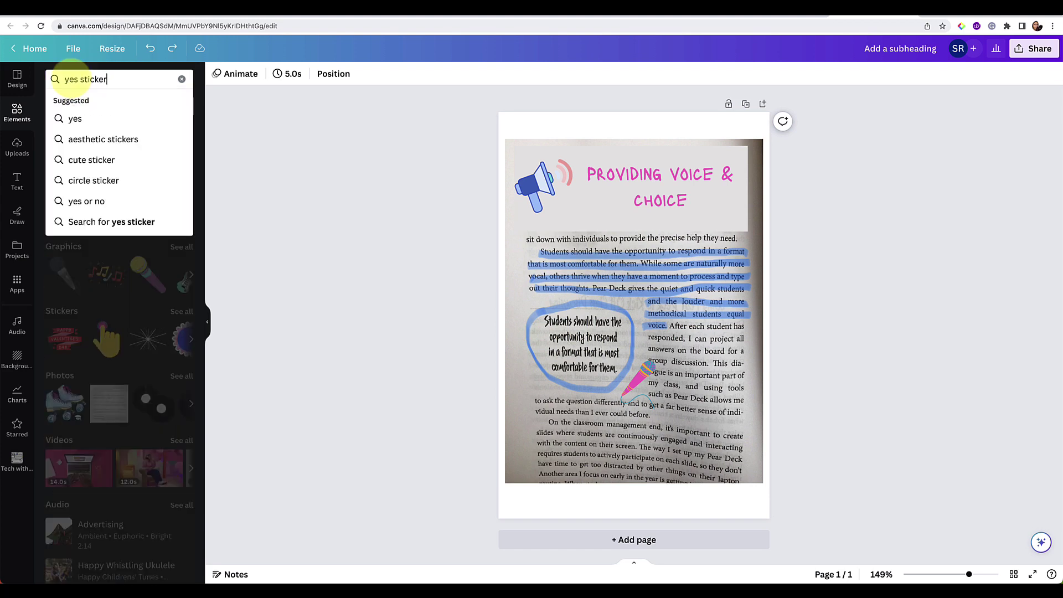
key("Return")
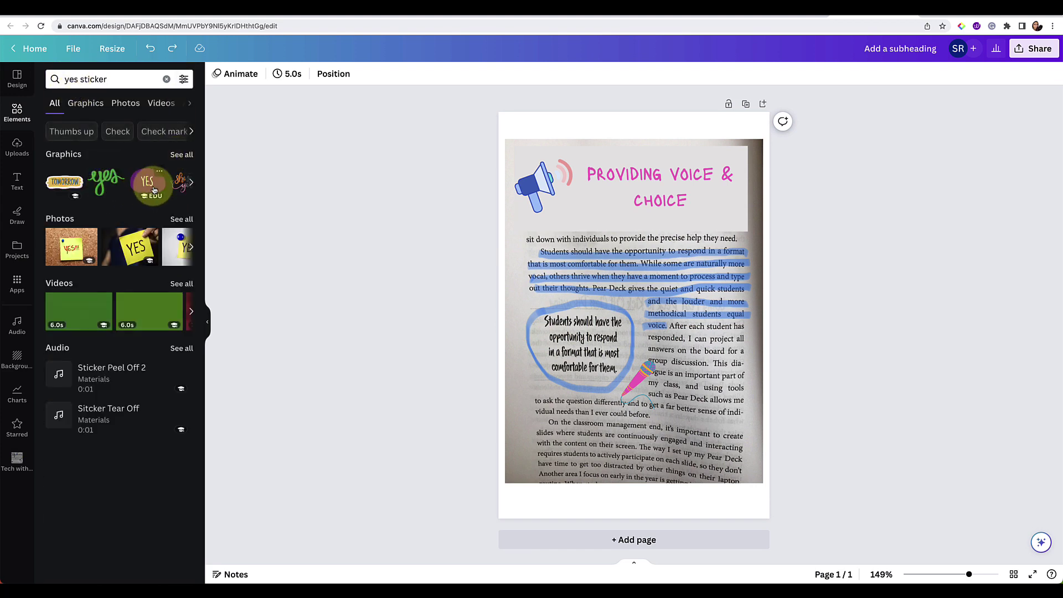
left_click(149, 187)
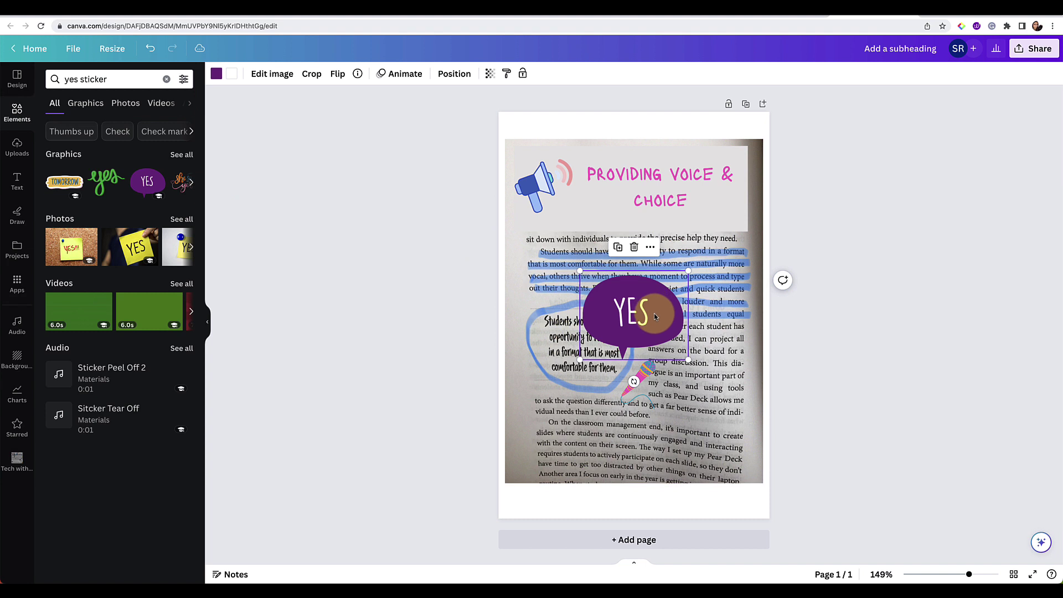
Step: Shrink, tilt and move the YES sticker onto the right-side text, recoloured teal
left_click_drag(654, 311, 687, 336)
left_click_drag(625, 296, 681, 339)
mouse_move(709, 407)
left_mouse_down()
mouse_move(690, 403)
mouse_move(699, 416)
left_mouse_up()
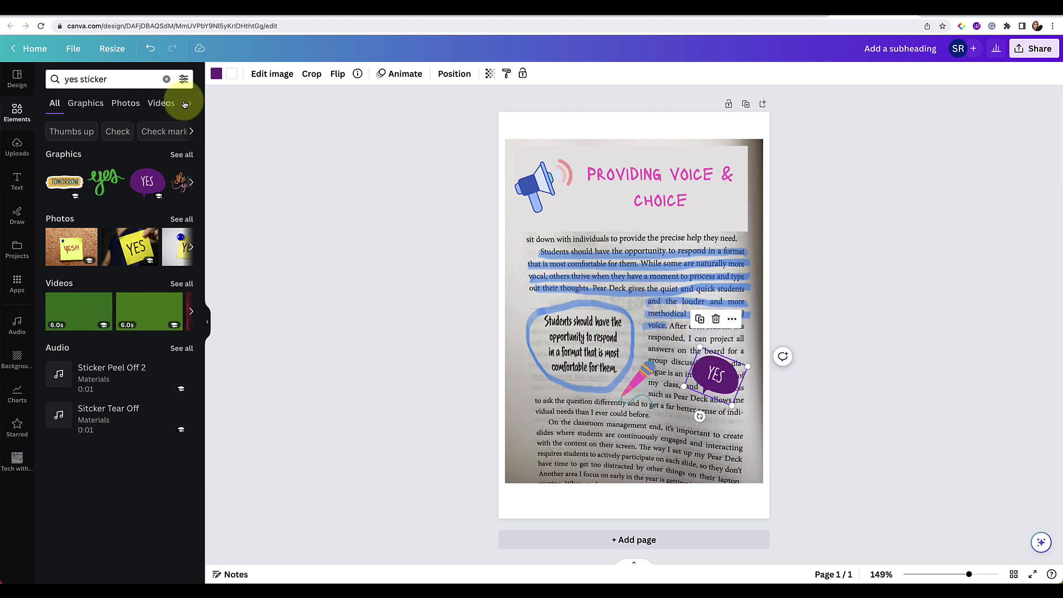
left_click(218, 74)
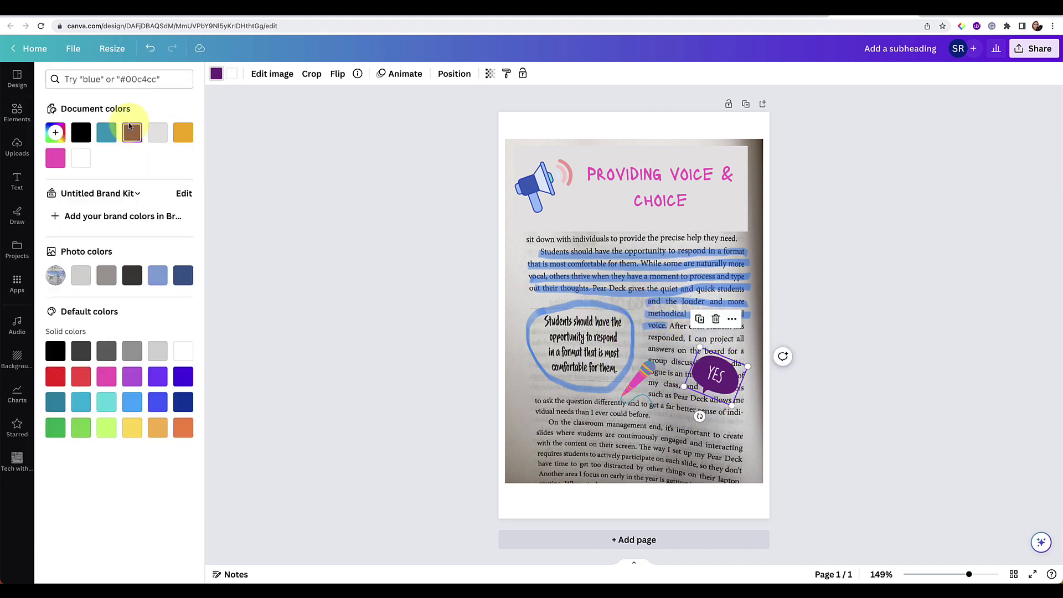
left_click(106, 134)
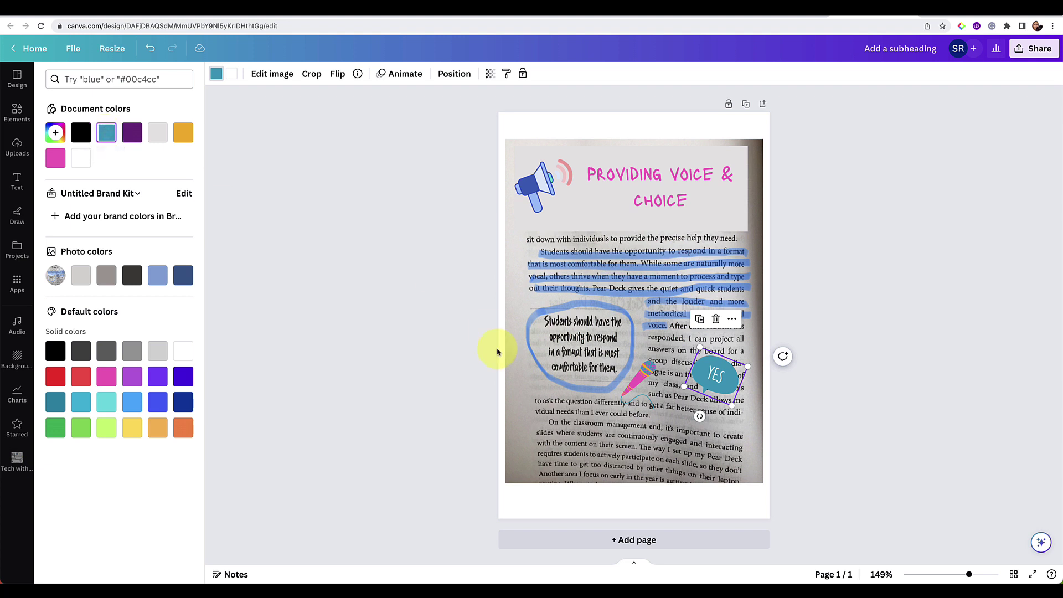
left_click(625, 376)
left_click(697, 505)
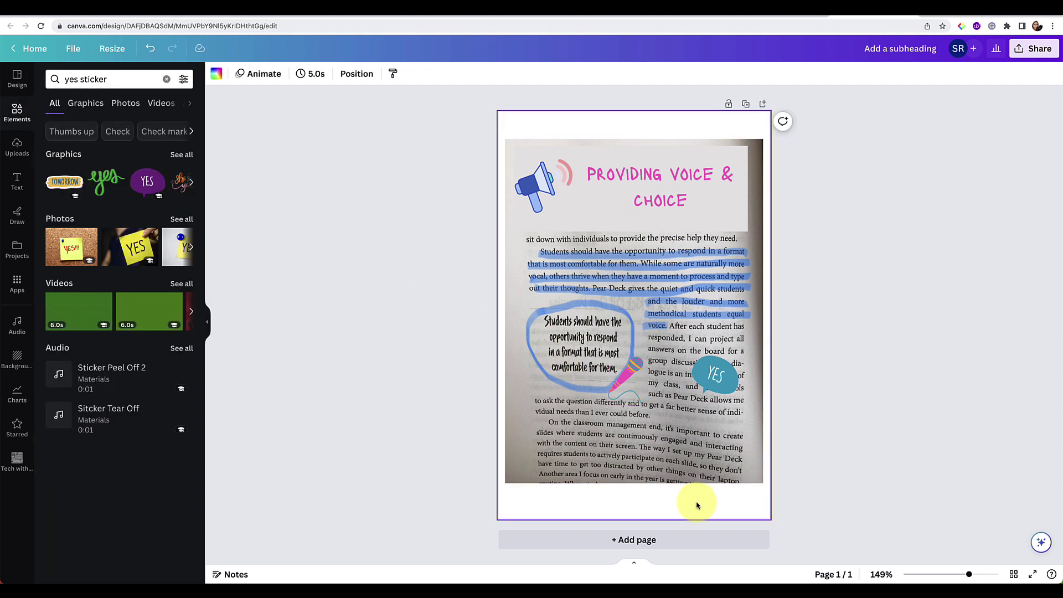
left_click(599, 16)
scroll(548, 221, "down", 3)
scroll(547, 221, "left", 4)
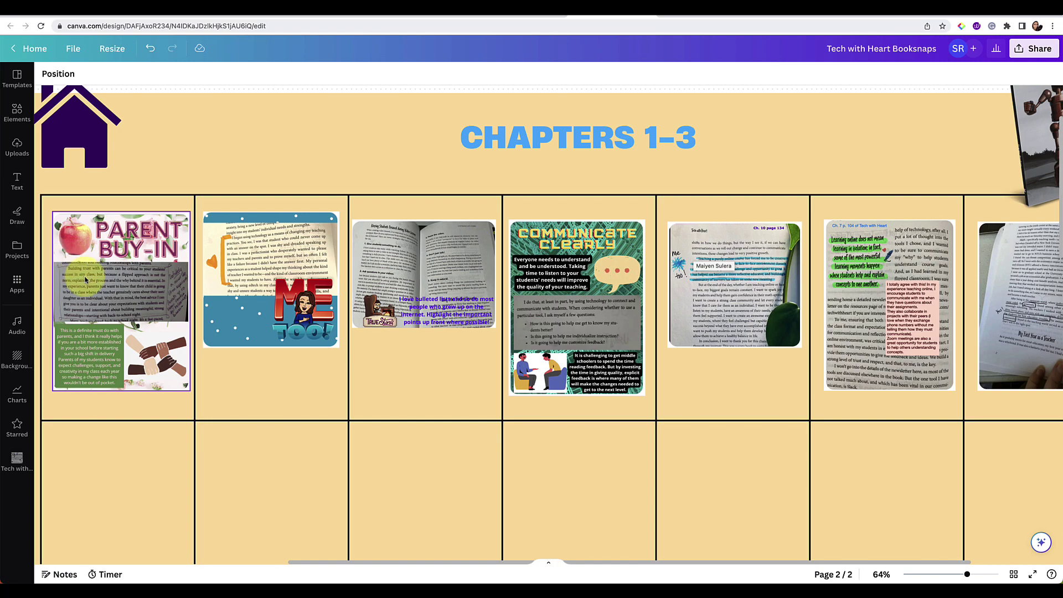
scroll(83, 273, "up", 5)
scroll(86, 280, "left", 5)
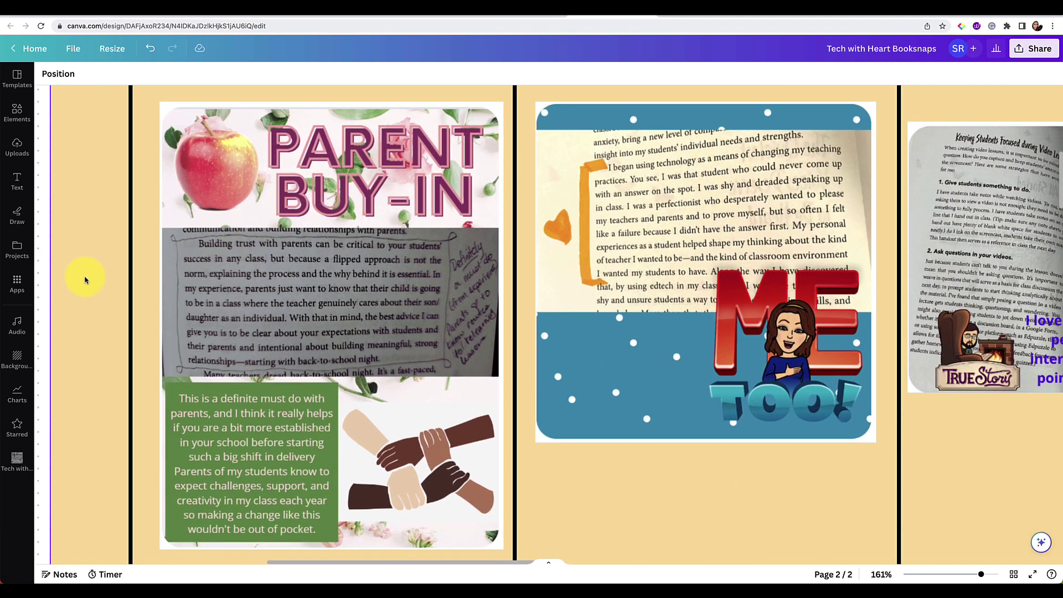
scroll(135, 295, "down", 2)
scroll(166, 276, "up", 1)
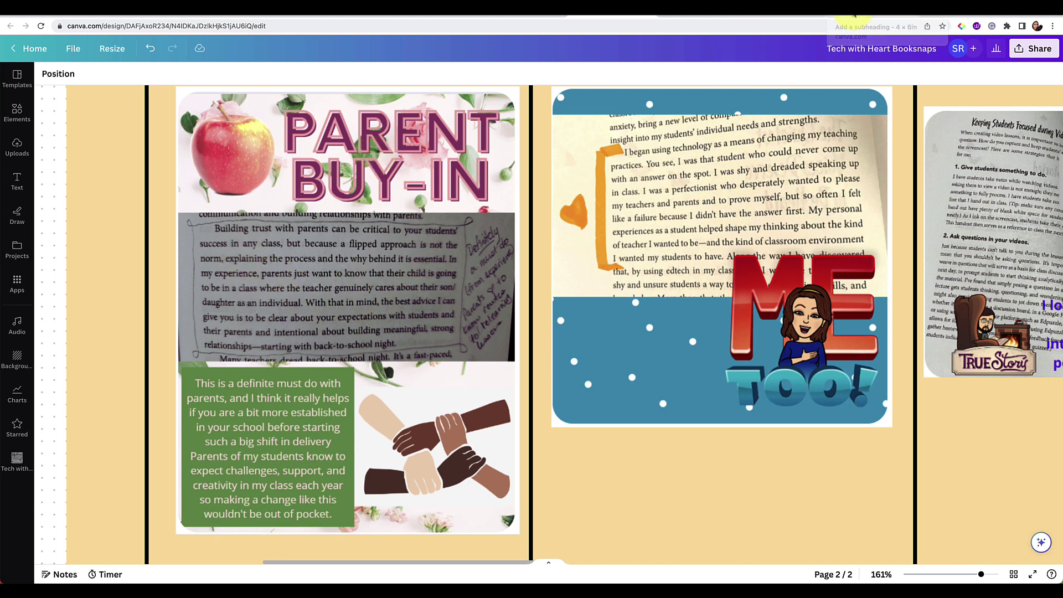
left_click(913, 11)
Step: Undo trial crops on the book page photo to restore its full height, then select the heading
left_click(656, 345)
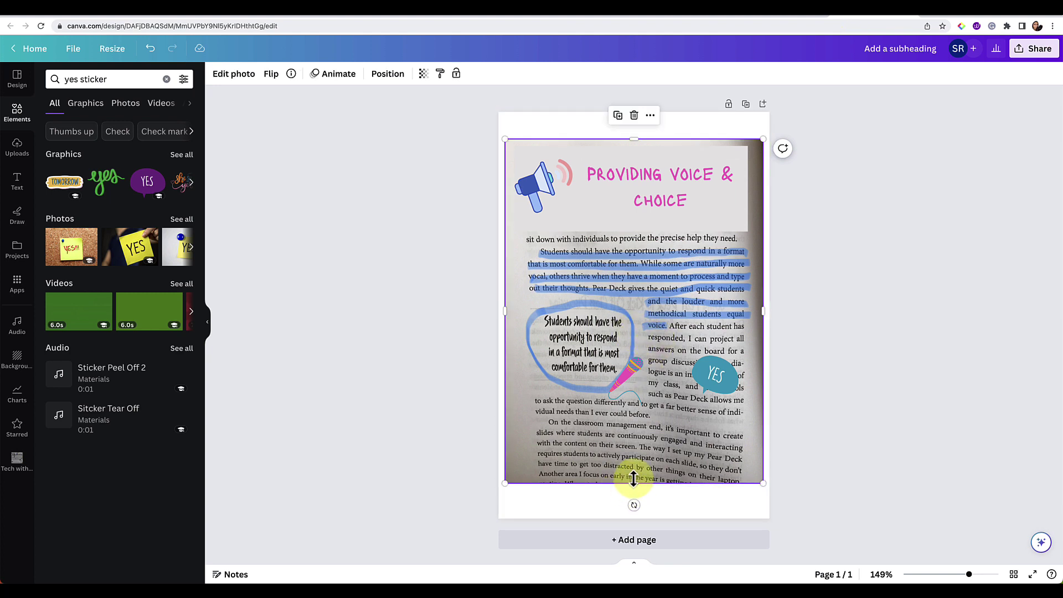
left_click_drag(633, 479, 632, 421)
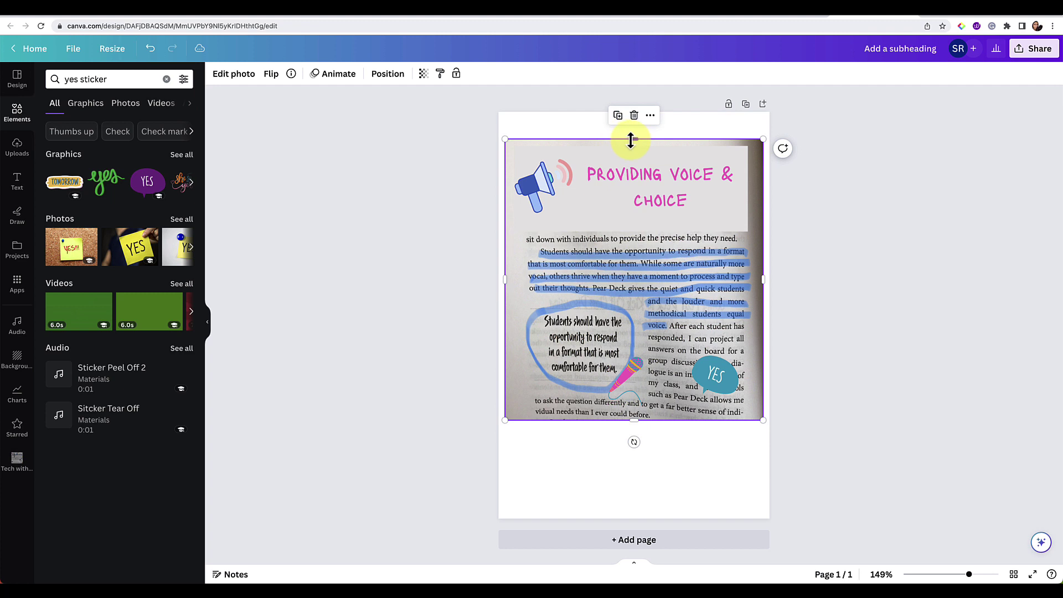
left_click_drag(631, 140, 633, 234)
key("ctrl+z")
key("ctrl+z")
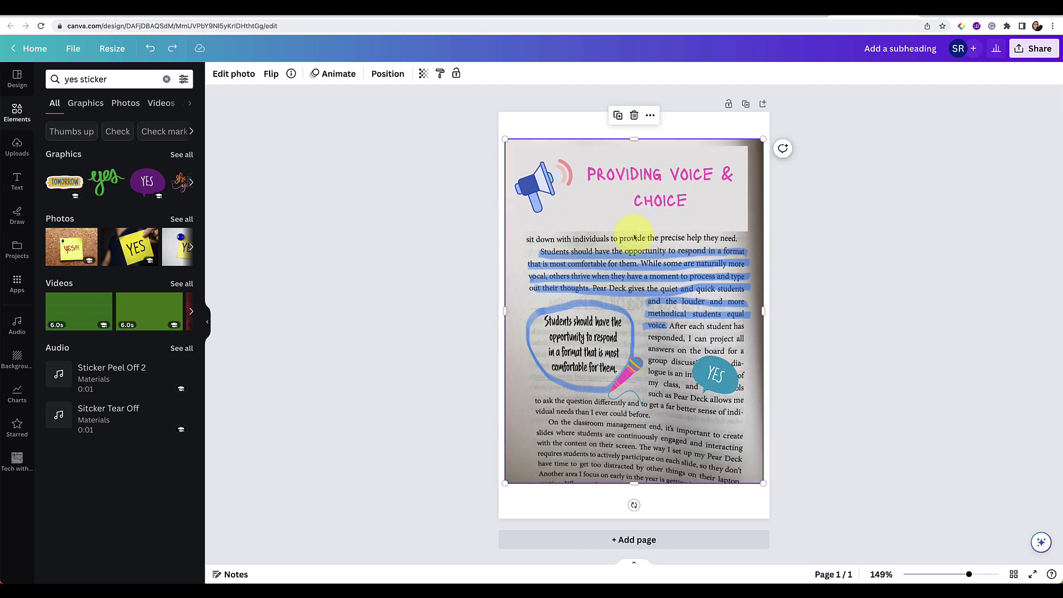
left_click(741, 221)
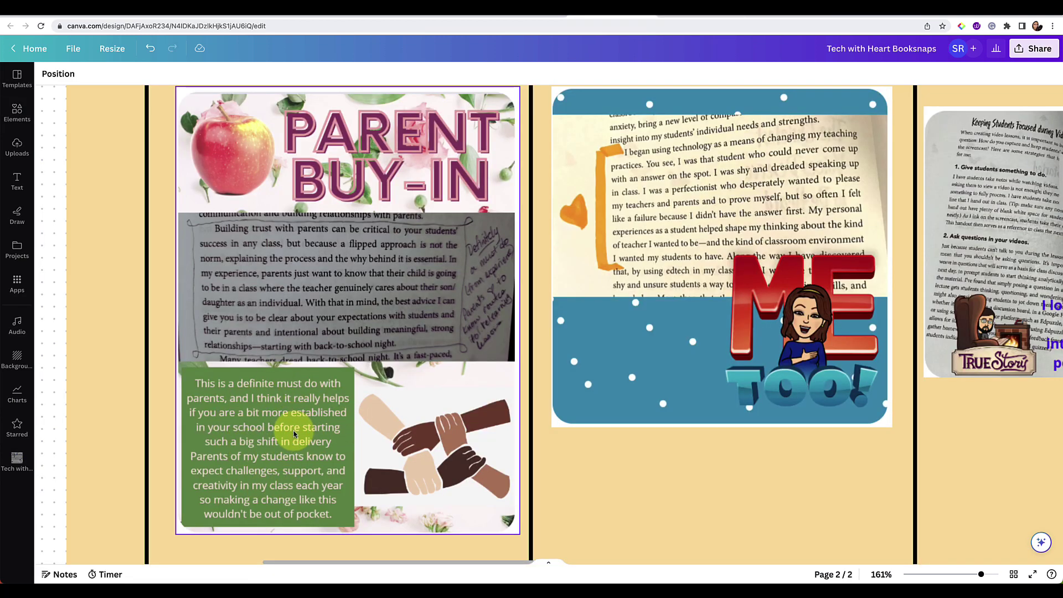
Step: Scroll across the CHAPTERS 1-3 booksnaps board, then go back to the Providing Voice & Choice design
scroll(293, 429, "right", 10)
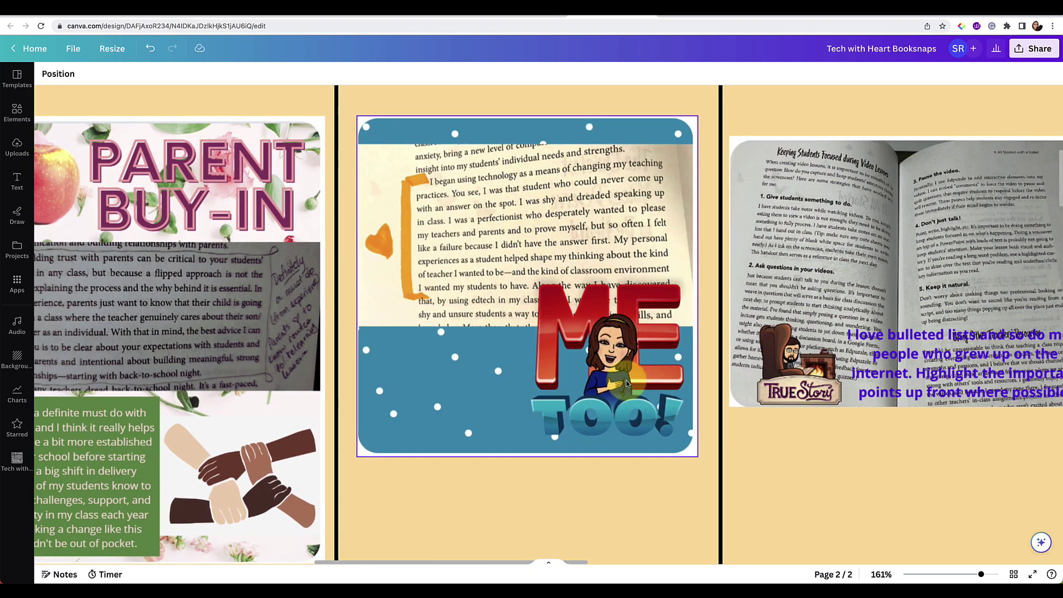
scroll(600, 381, "right", 1)
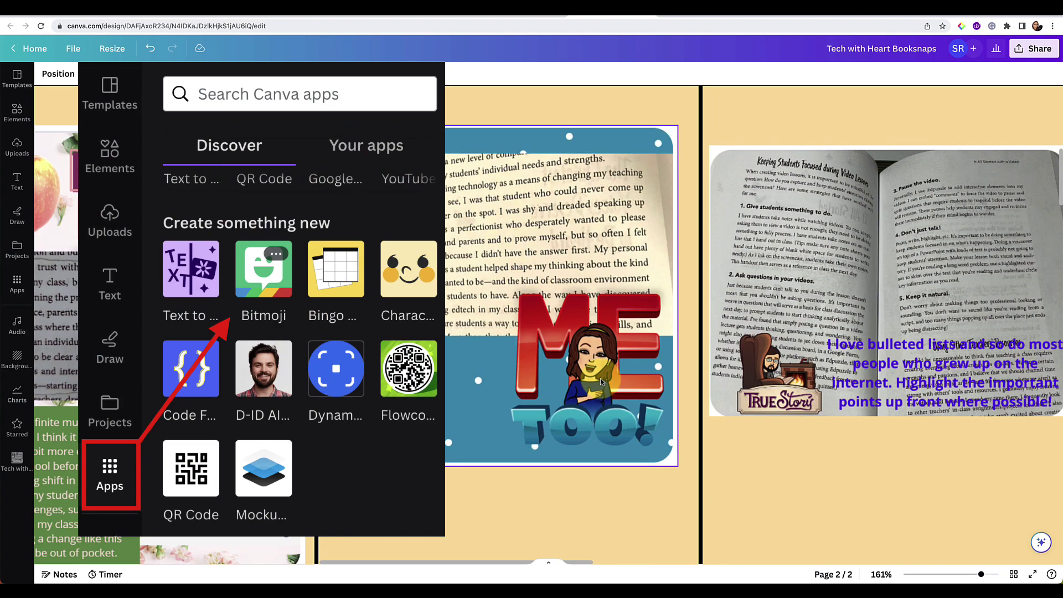
scroll(604, 358, "right", 10)
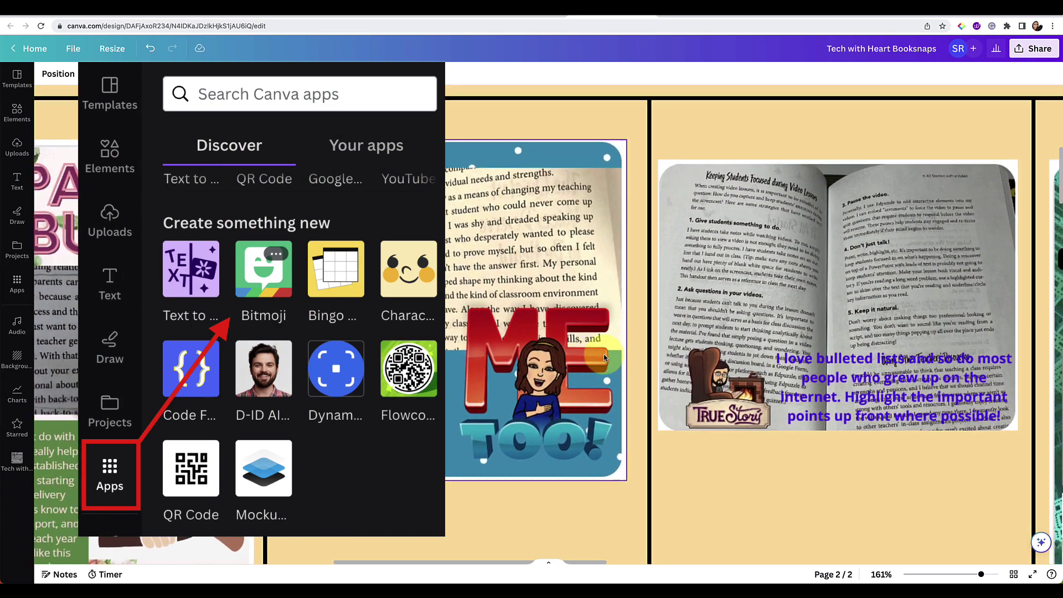
scroll(565, 335, "right", 1)
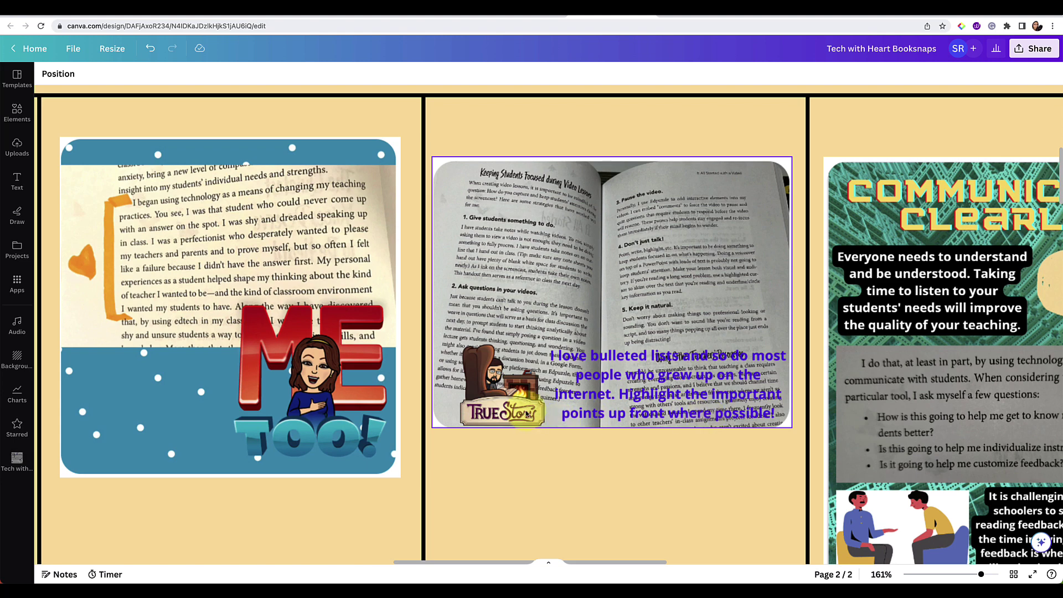
scroll(525, 414, "right", 10)
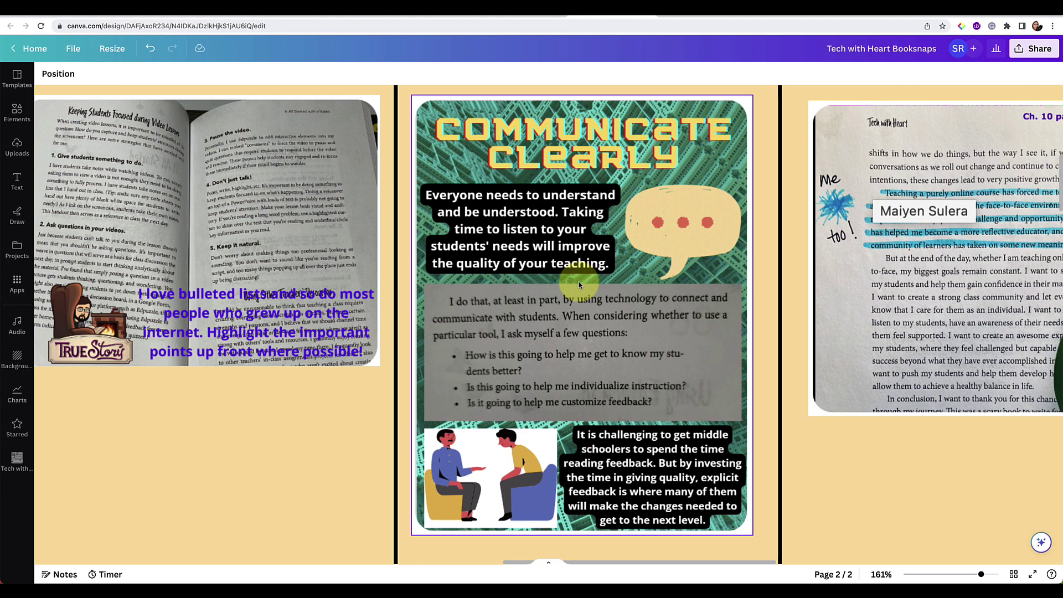
scroll(579, 282, "right", 10)
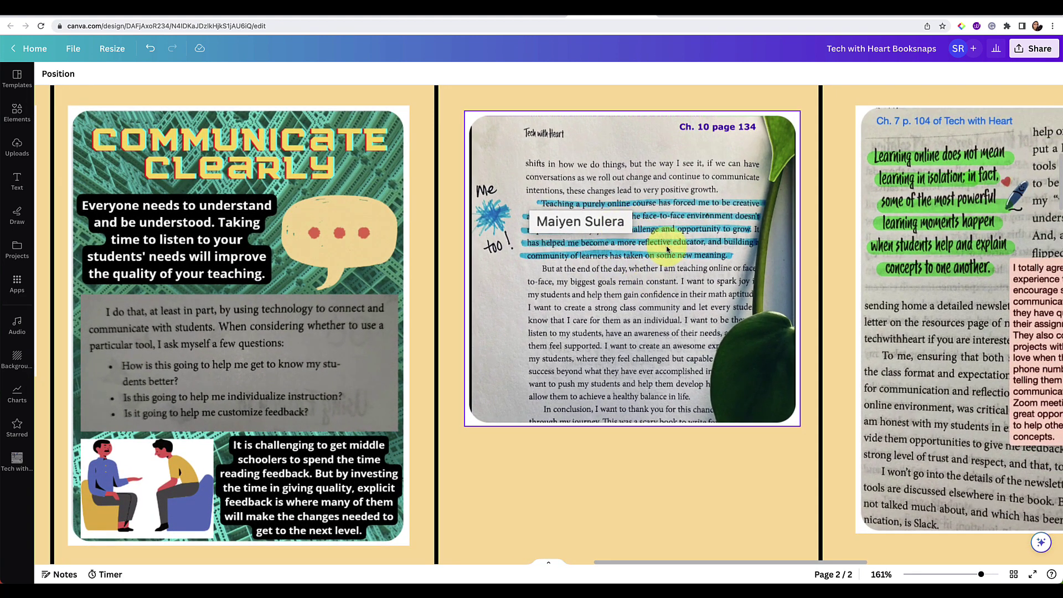
scroll(666, 249, "right", 2)
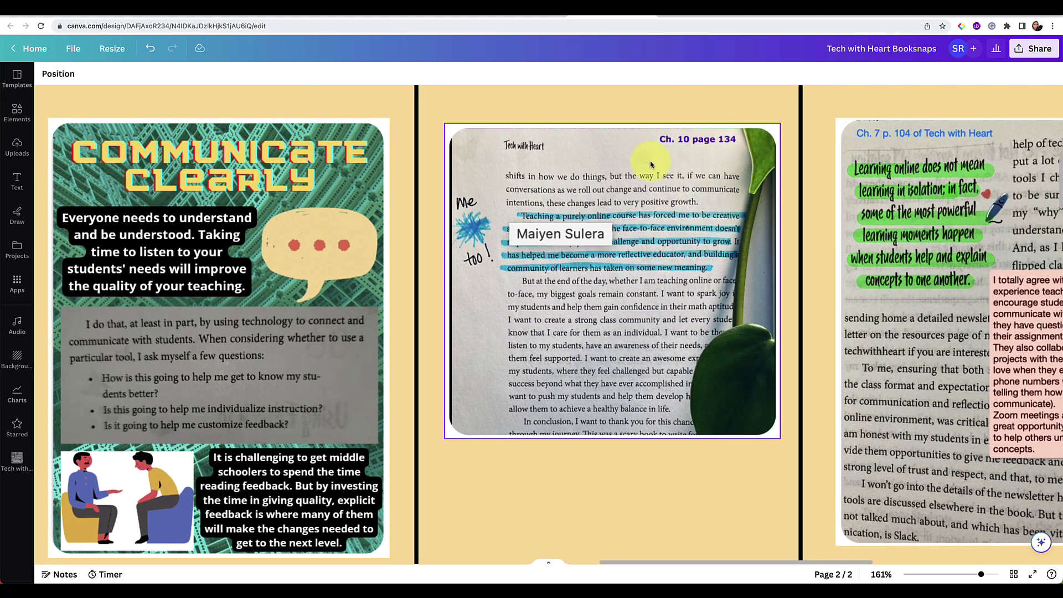
scroll(703, 219, "right", 10)
scroll(705, 220, "right", 5)
scroll(705, 221, "down", 2)
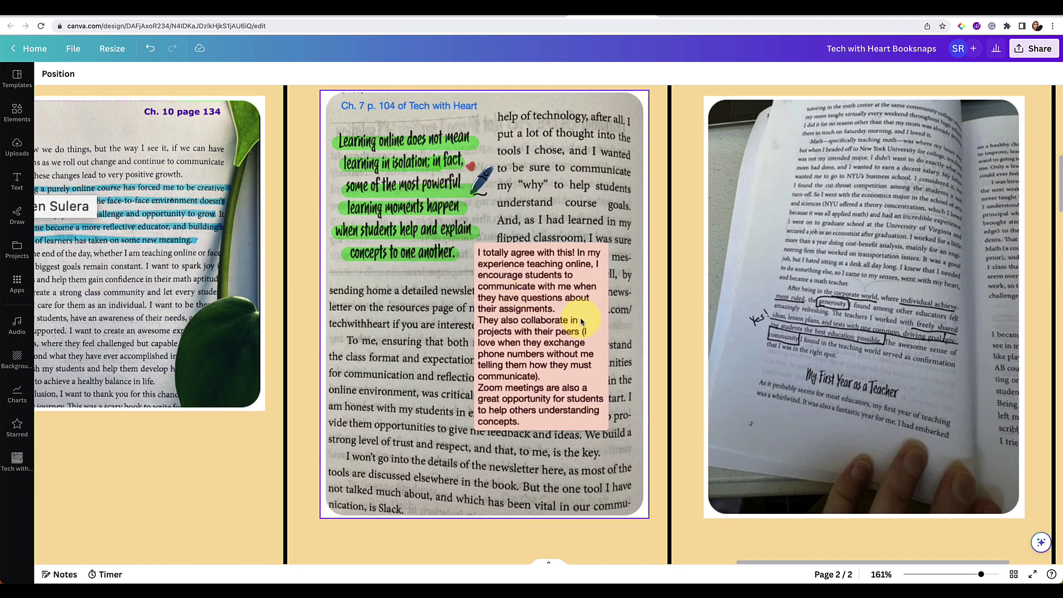
scroll(581, 321, "right", 5)
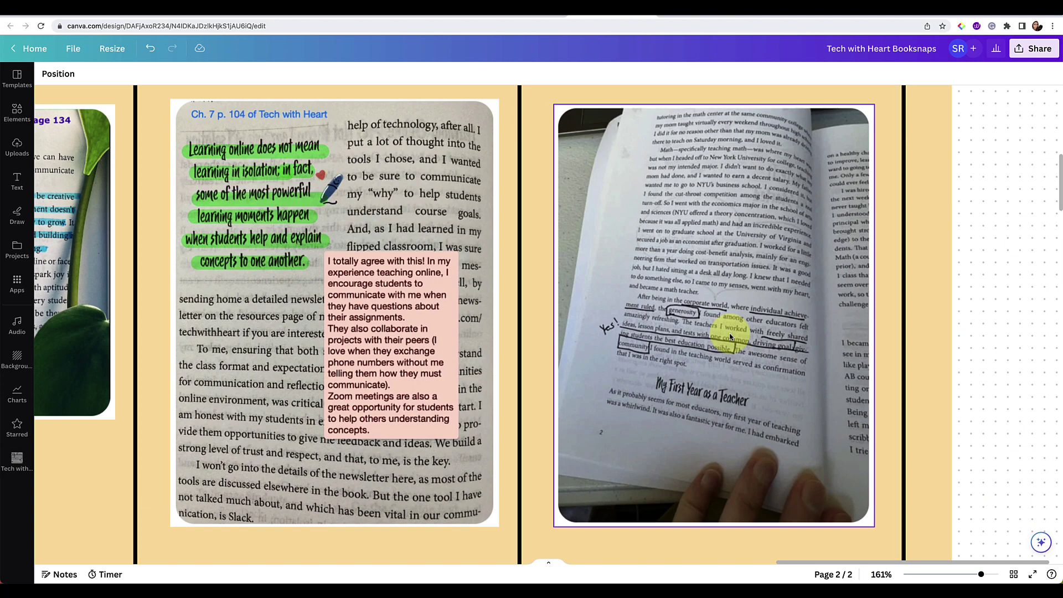
scroll(729, 336, "down", 10)
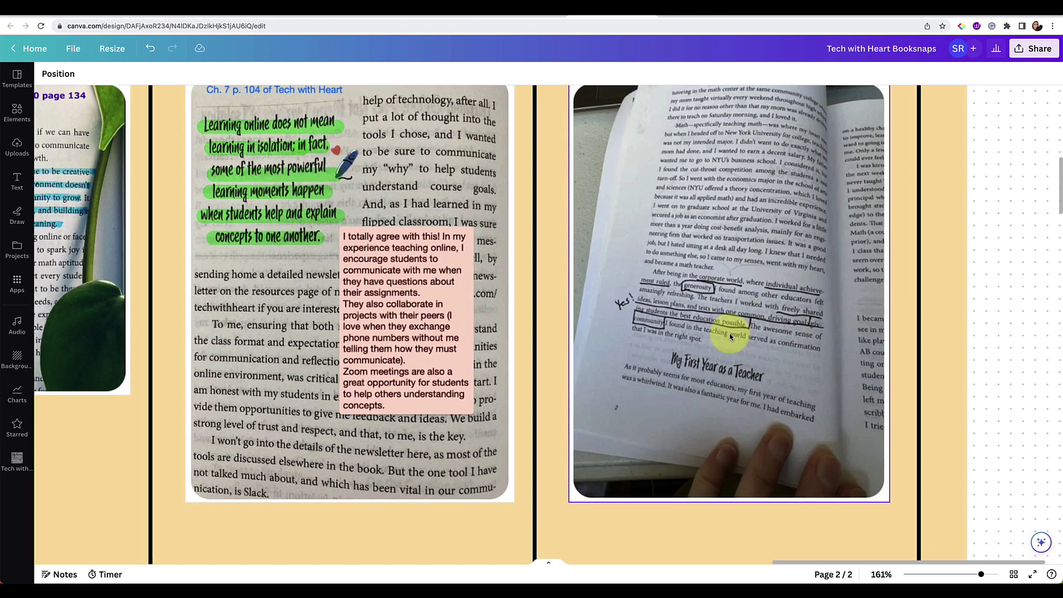
scroll(730, 336, "down", 5)
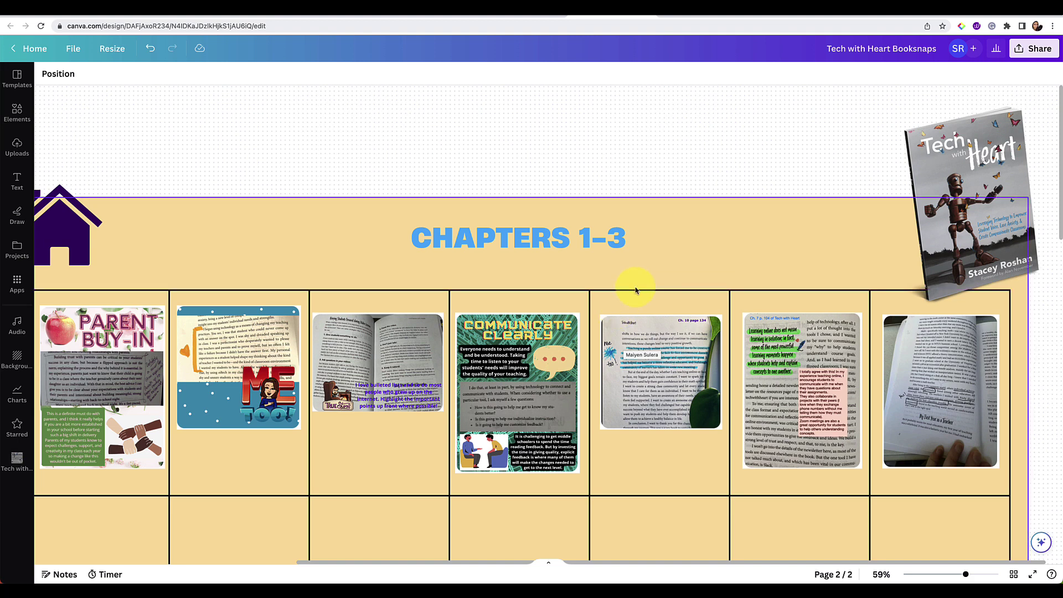
scroll(635, 289, "down", 1)
scroll(635, 289, "left", 1)
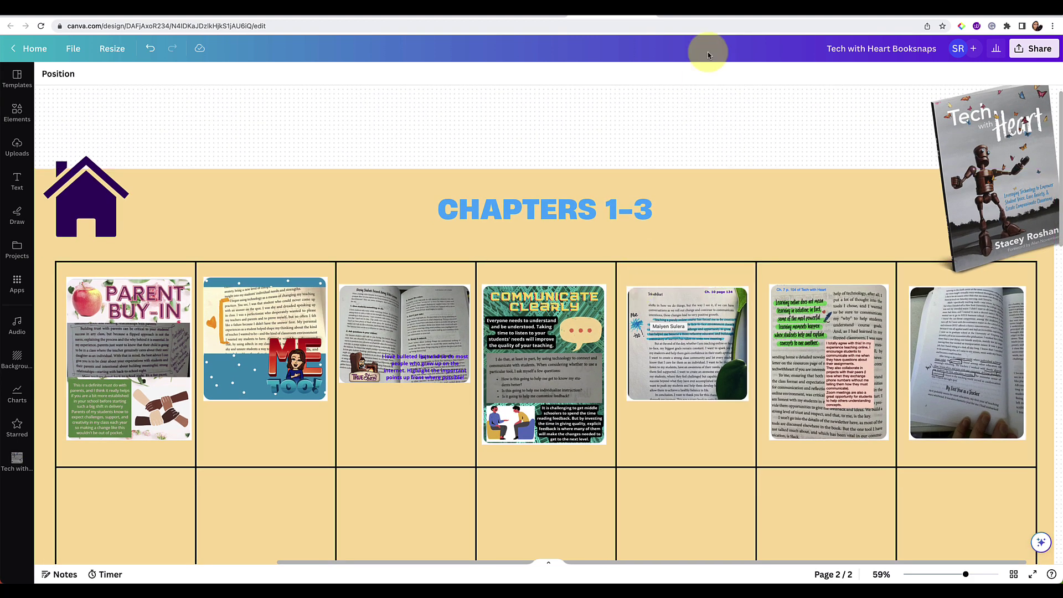
left_click(689, 16)
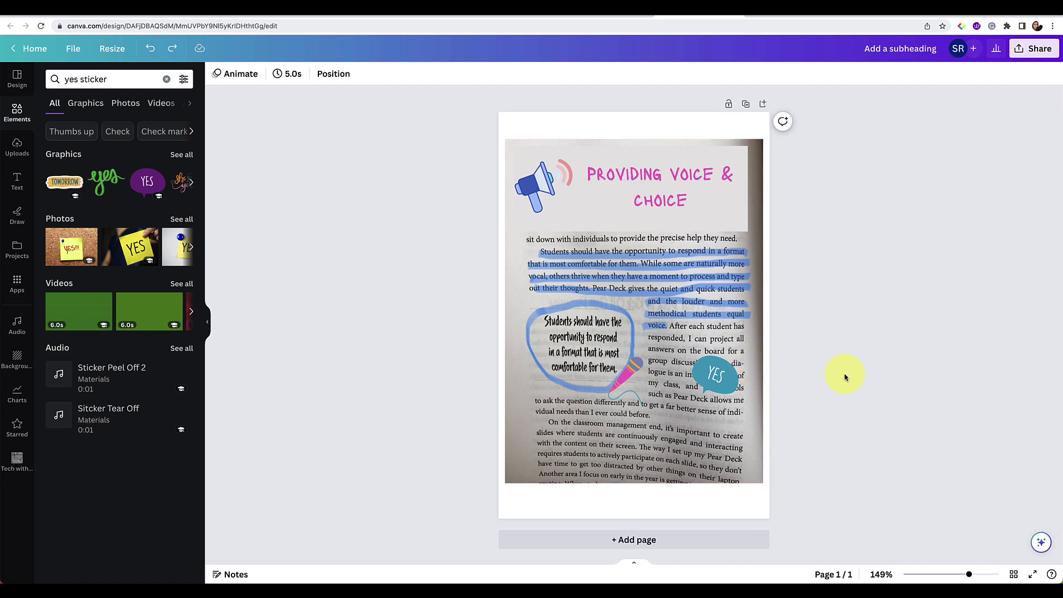
Step: Create and copy a view-only link to the booksnap
left_click(1033, 50)
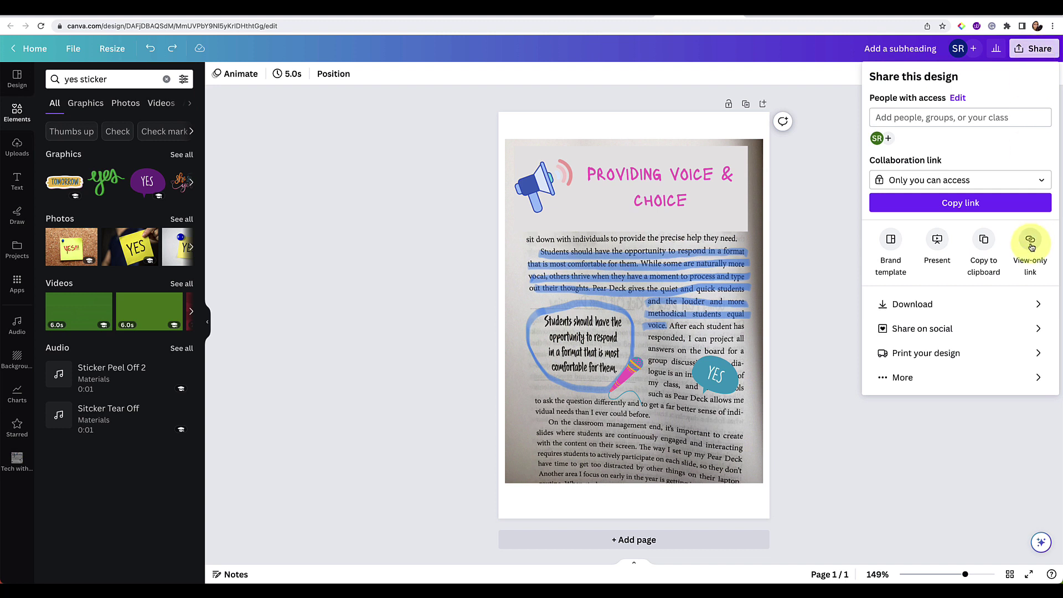
left_click(1031, 246)
left_click(1032, 158)
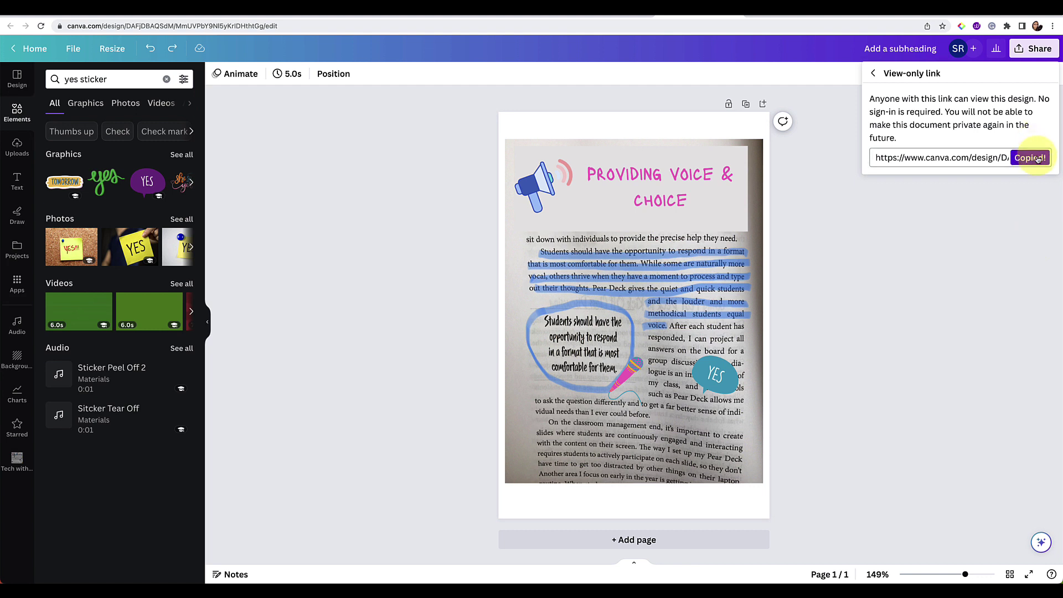
left_click(984, 225)
Step: Check the file types available under Share > Download, then back out
left_click(1040, 50)
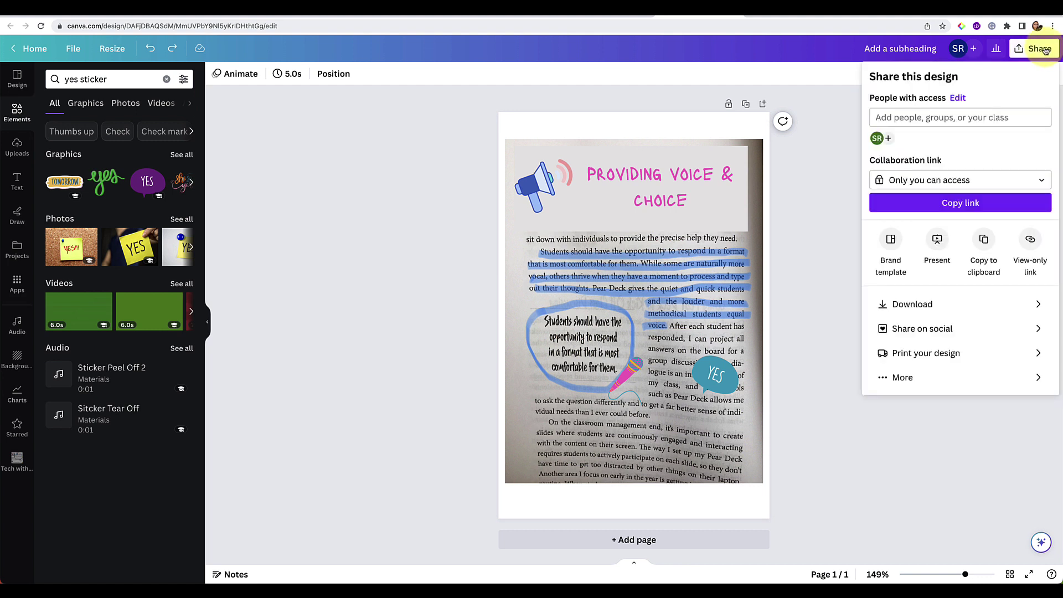
left_click(884, 303)
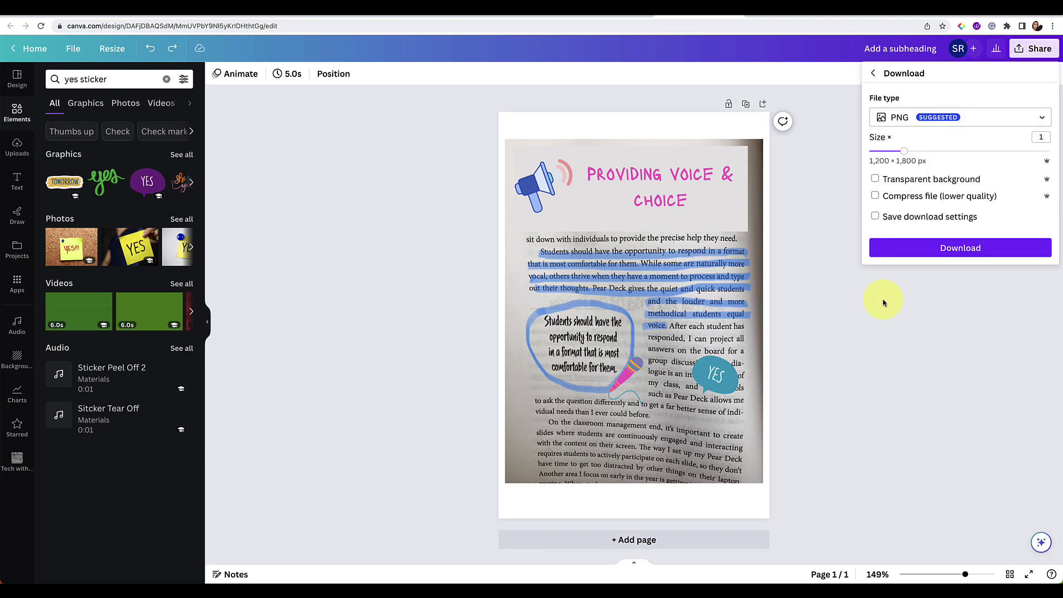
left_click(972, 118)
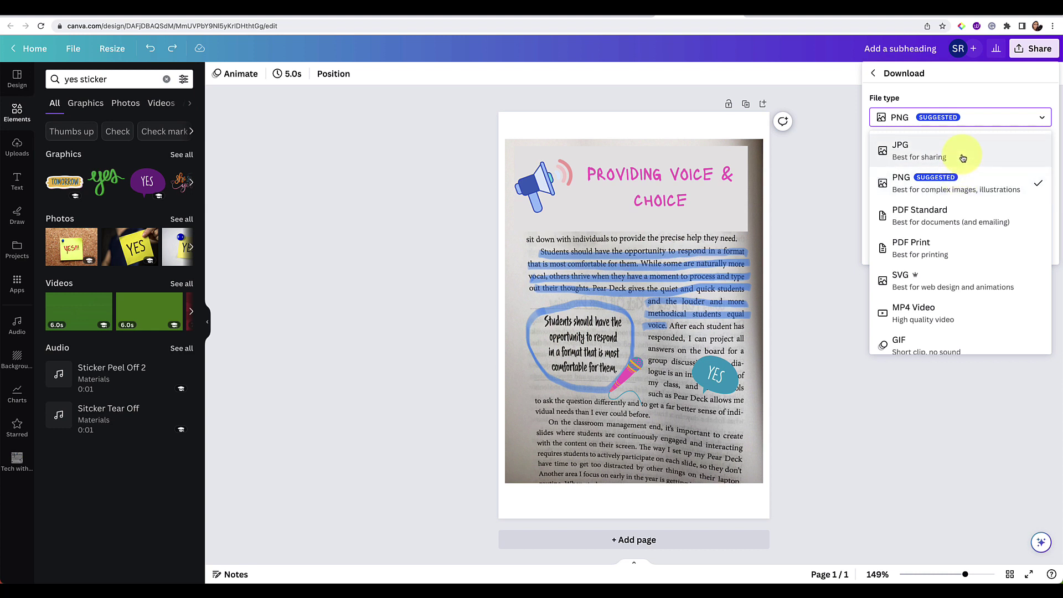
left_click(816, 172)
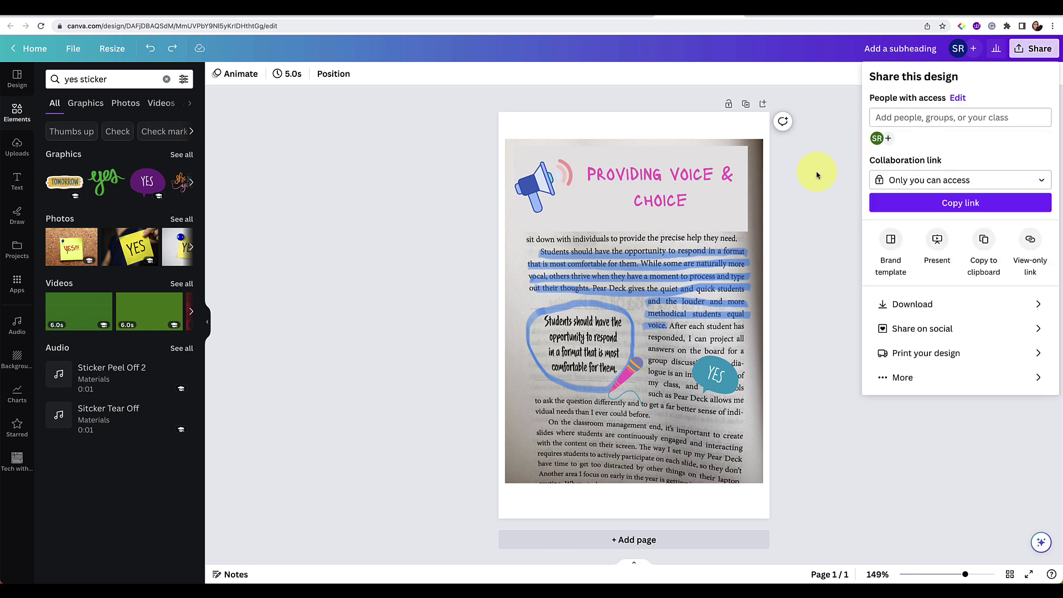
Step: Close the Share panel and clear any selection, leaving the finished booksnap page visible
left_click(817, 175)
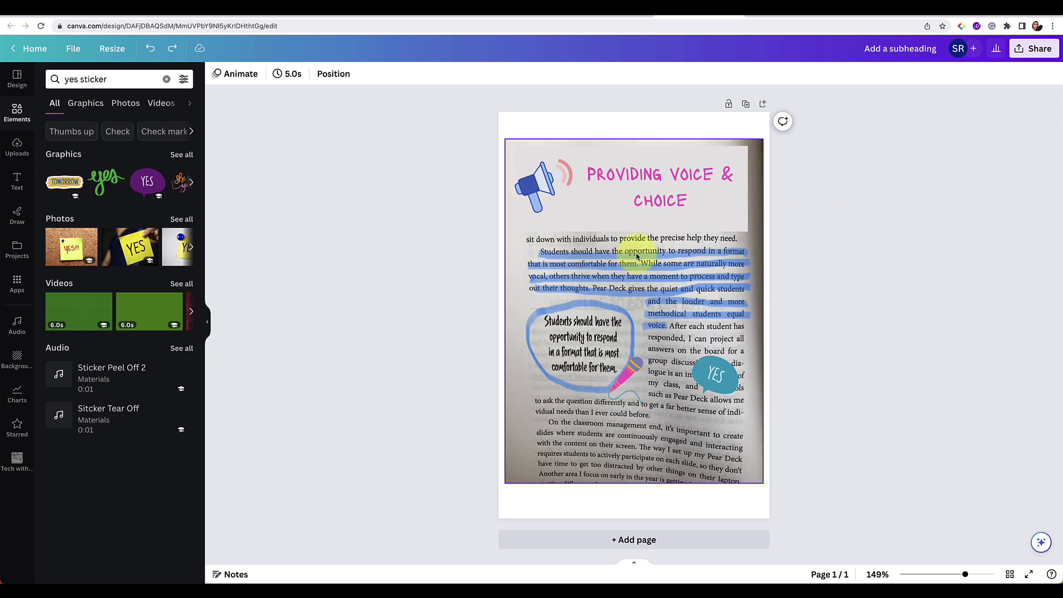
left_click(656, 264)
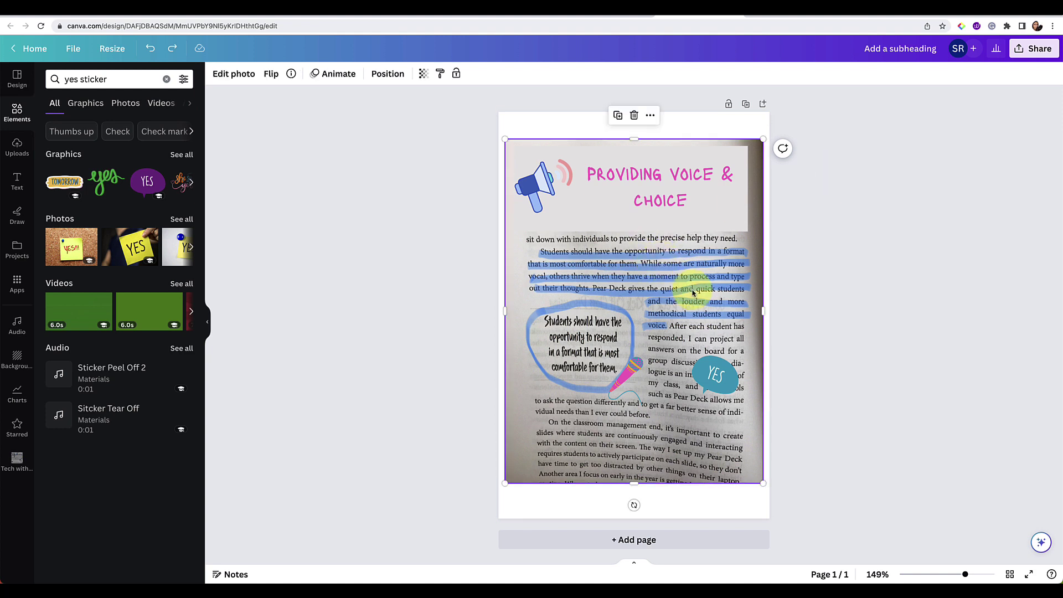
left_click(439, 324)
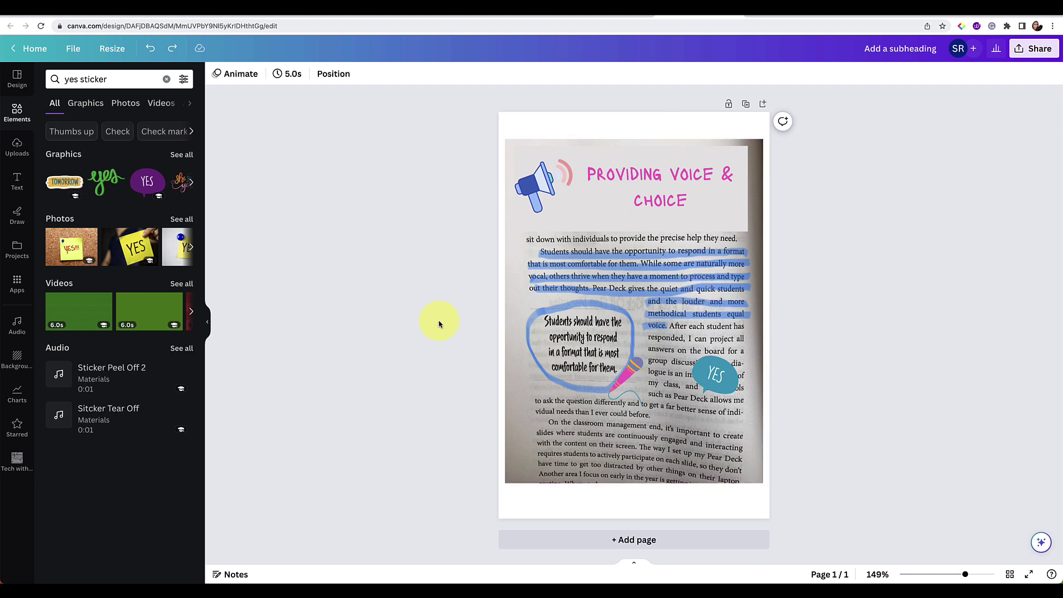